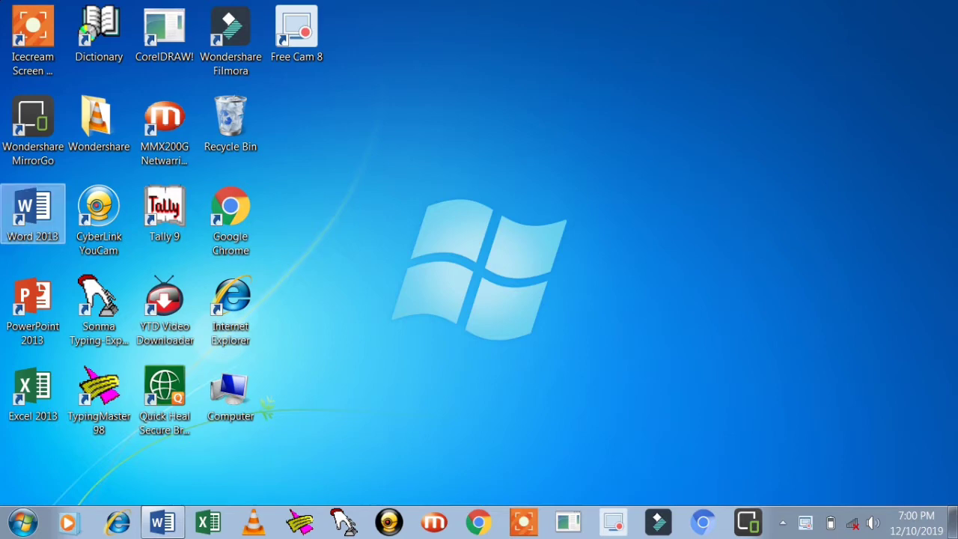
Launch Word 2013 maximized and give the blank document a 6 pt box page border in the black-and-grey shaded line style
{"action": "key", "text": "Return"}
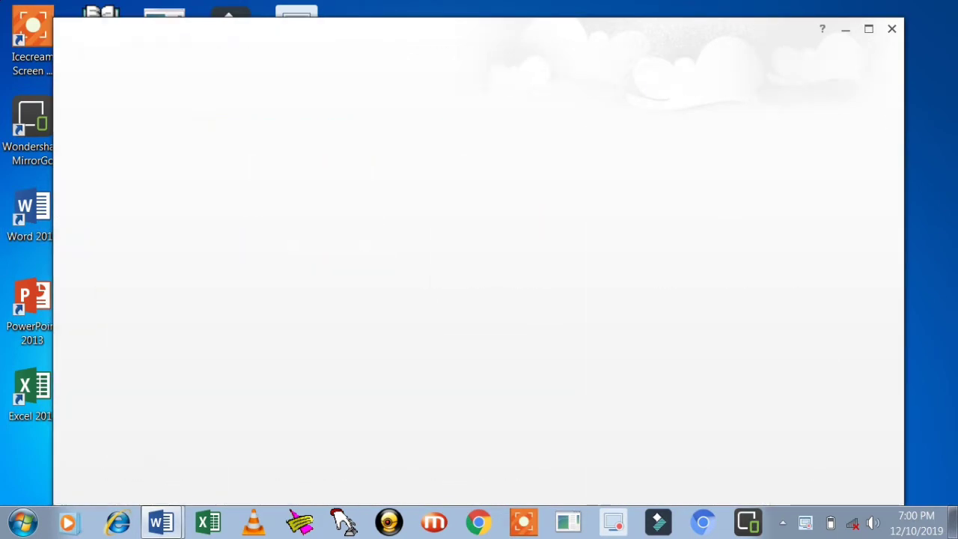
{"action": "left_click", "coordinate": [868, 28]}
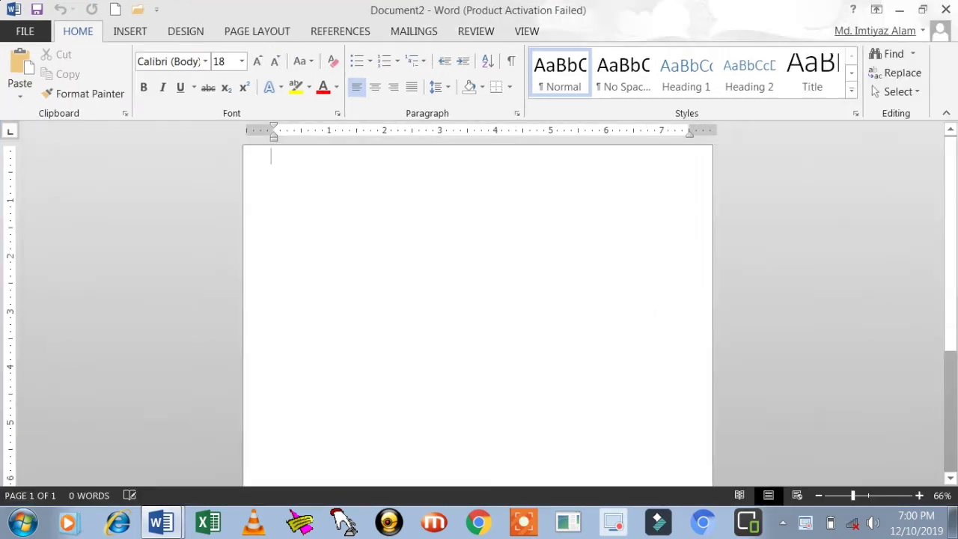
{"action": "key", "text": "alt+g"}
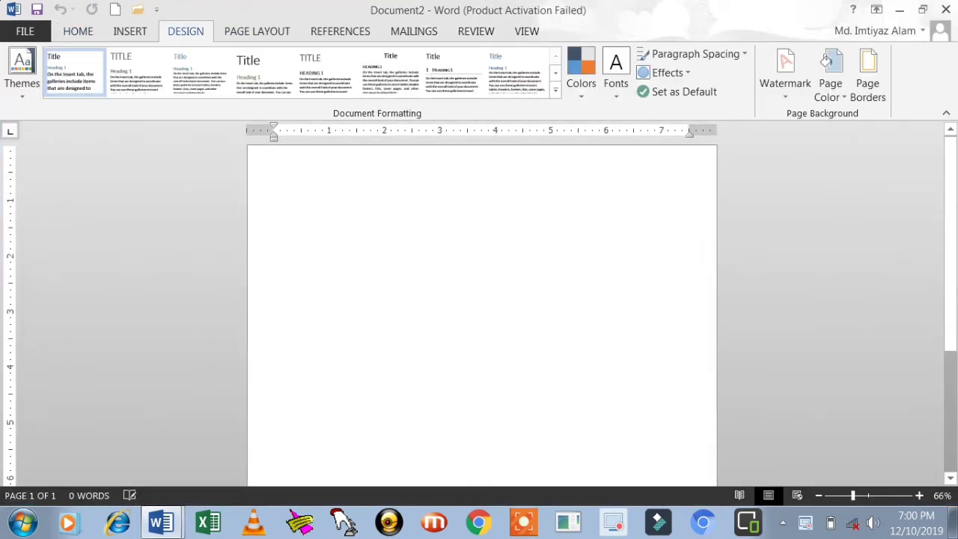
{"action": "left_click", "coordinate": [868, 79]}
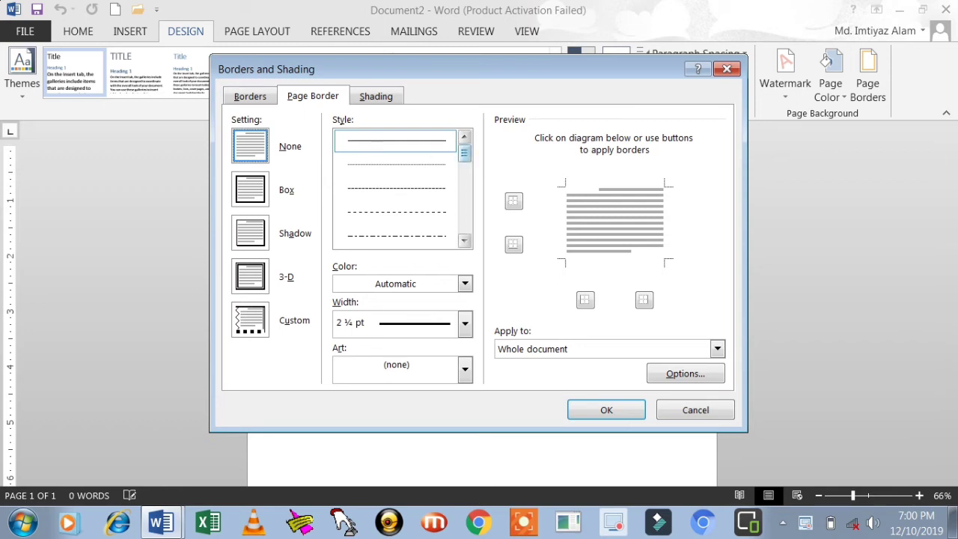
{"action": "scroll", "coordinate": [396, 187], "scroll_direction": "down", "scroll_amount": 5}
{"action": "left_click", "coordinate": [397, 189]}
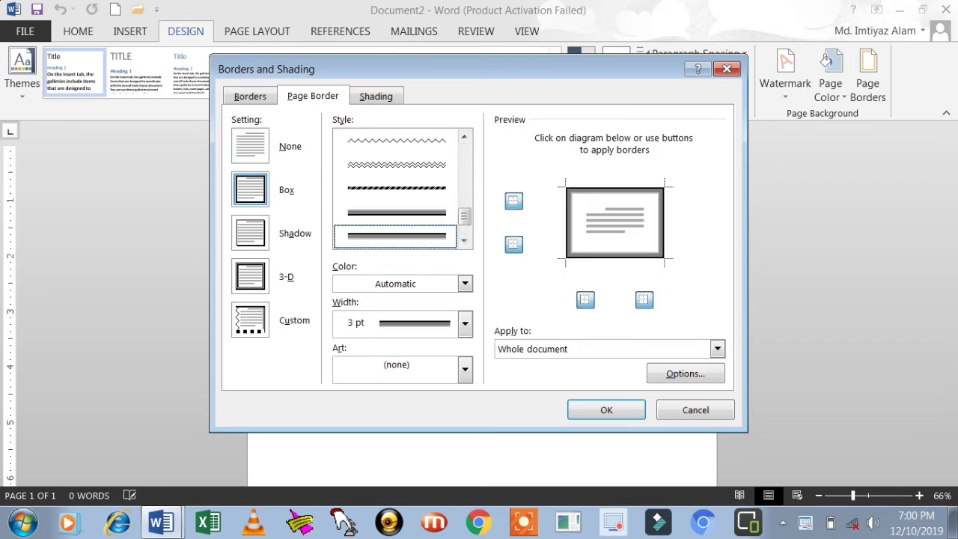
{"action": "left_click", "coordinate": [465, 322]}
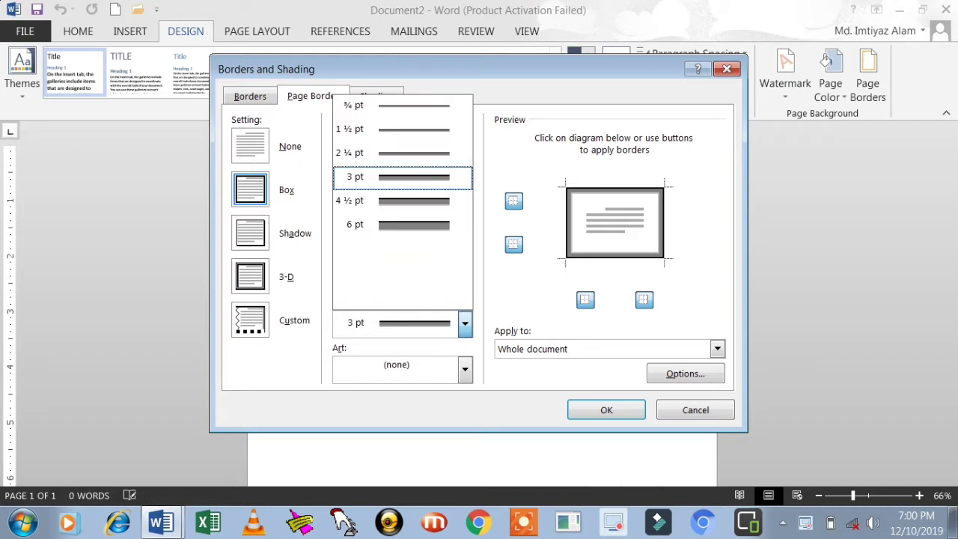
{"action": "left_click", "coordinate": [397, 222]}
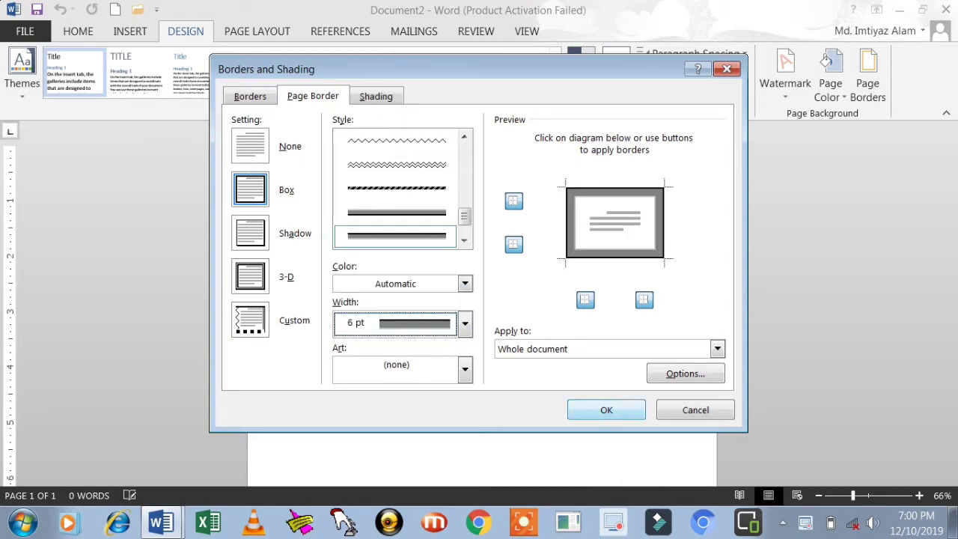
{"action": "left_click", "coordinate": [606, 410]}
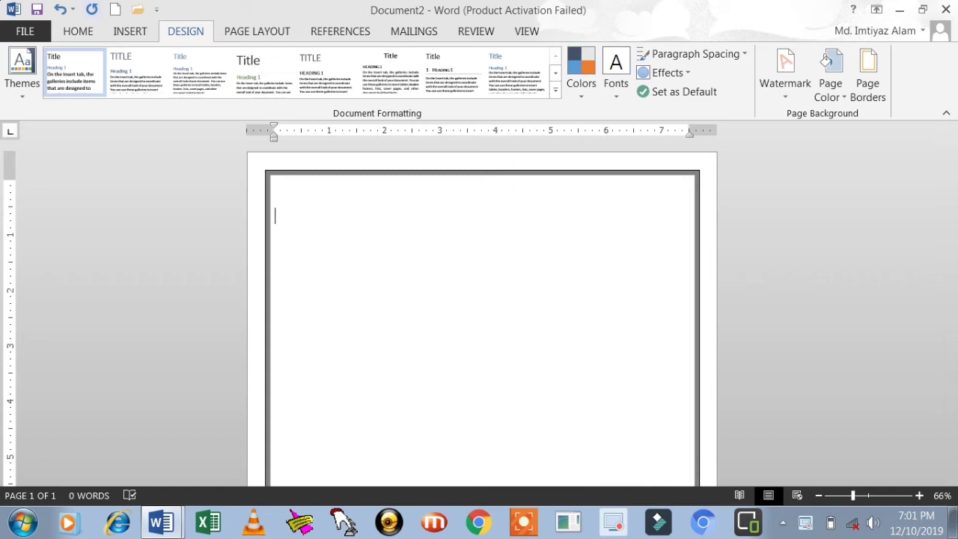
Draw a wide text box near the page's upper edge, inside the border, about 0.58" high and 6.49" wide
{"action": "left_click", "coordinate": [130, 31]}
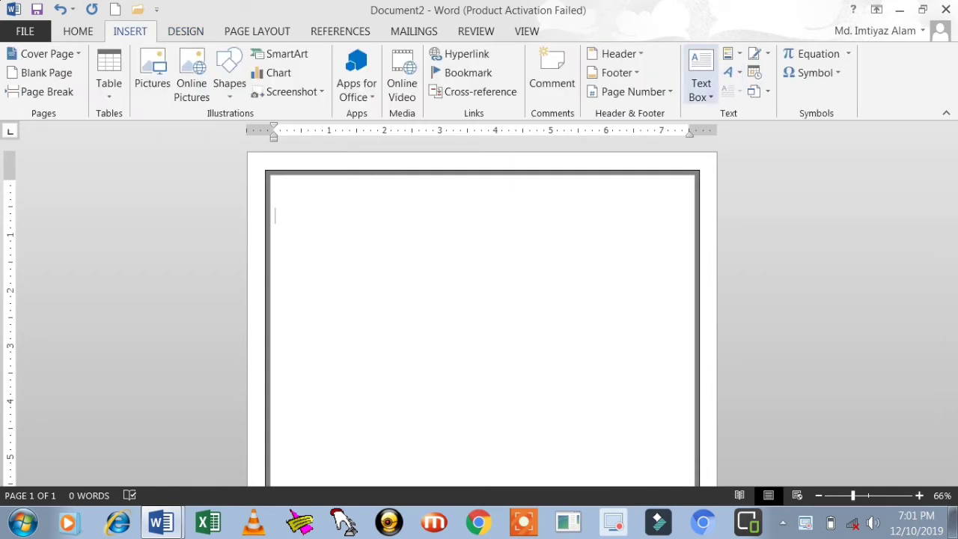
{"action": "left_click", "coordinate": [701, 84]}
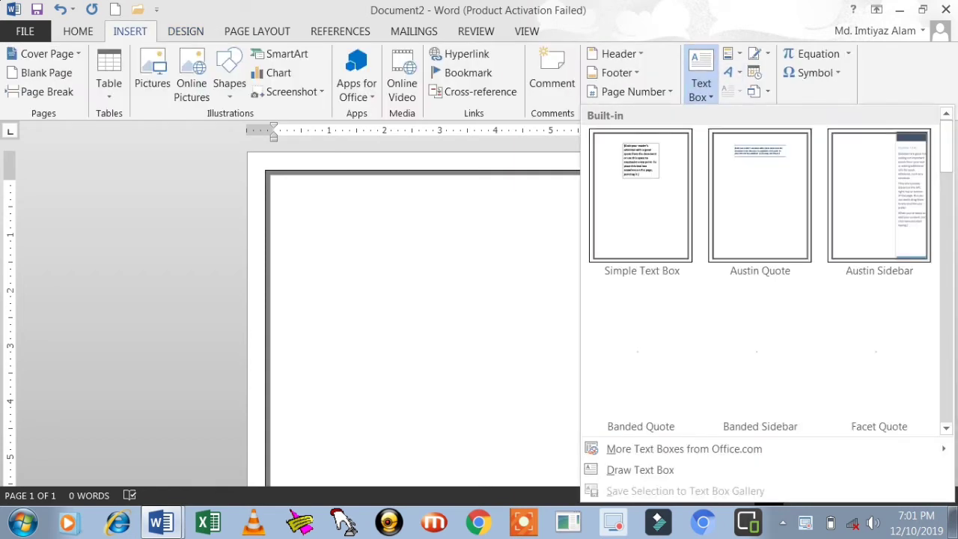
{"action": "left_click", "coordinate": [640, 469]}
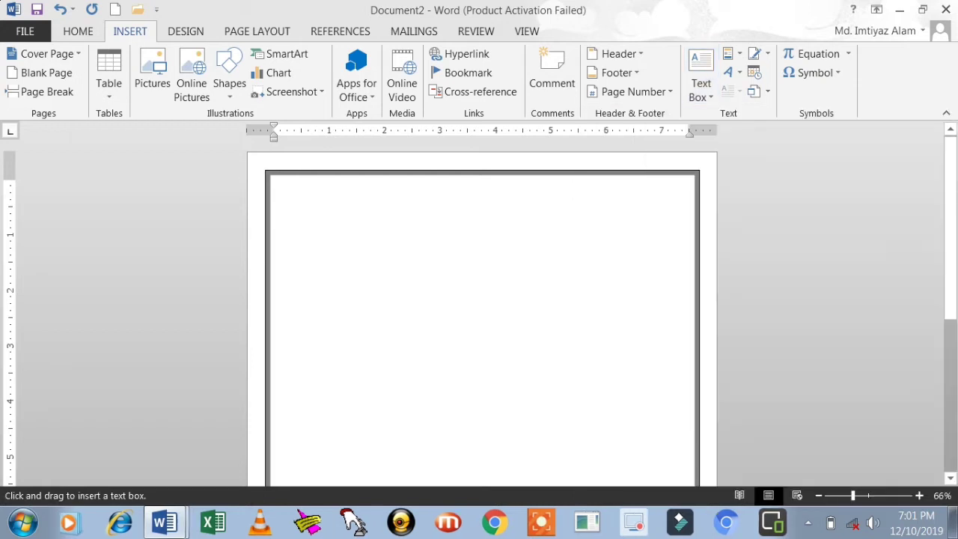
{"action": "left_click_drag", "start_coordinate": [298, 222], "coordinate": [648, 240]}
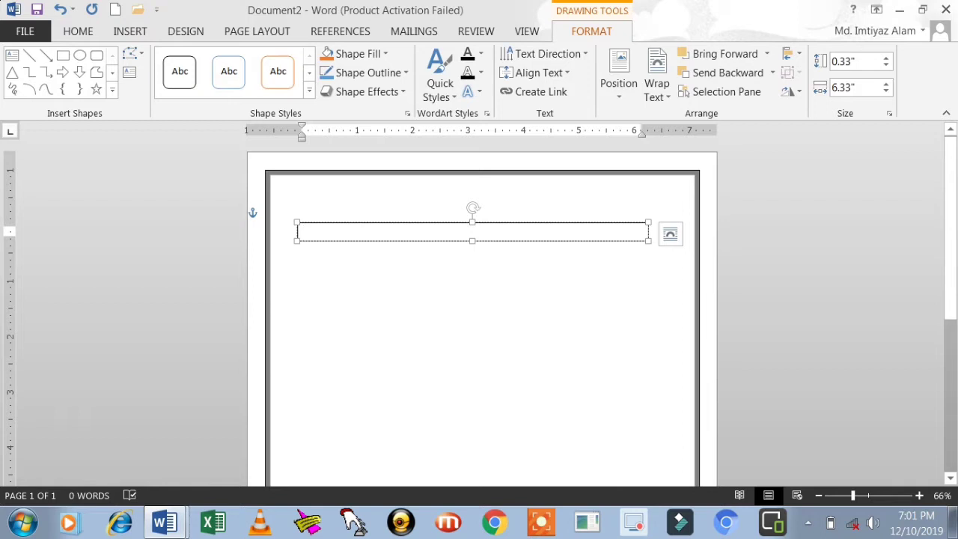
{"action": "left_click_drag", "start_coordinate": [297, 222], "coordinate": [287, 208]}
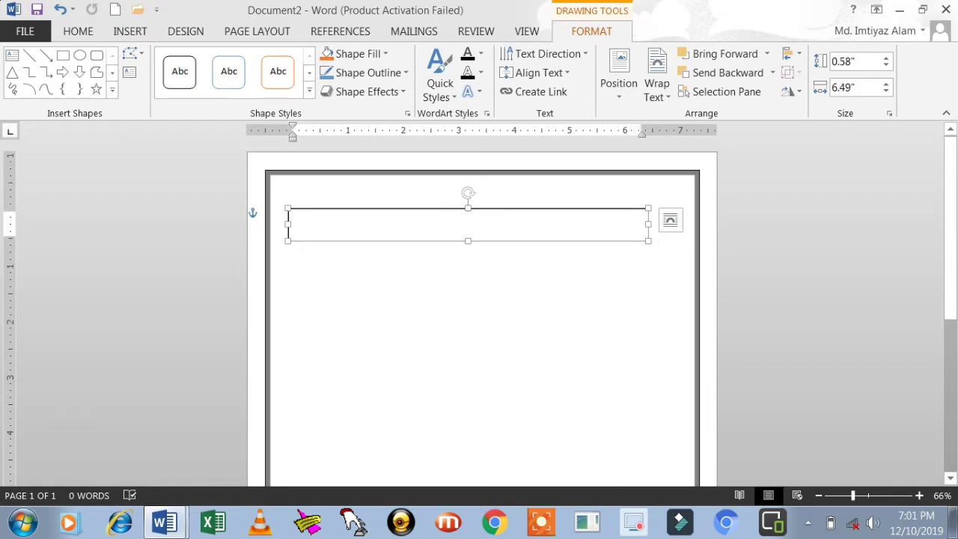
Enter the title "Moti Computer Education Center" in the text box
{"action": "left_click", "coordinate": [276, 216]}
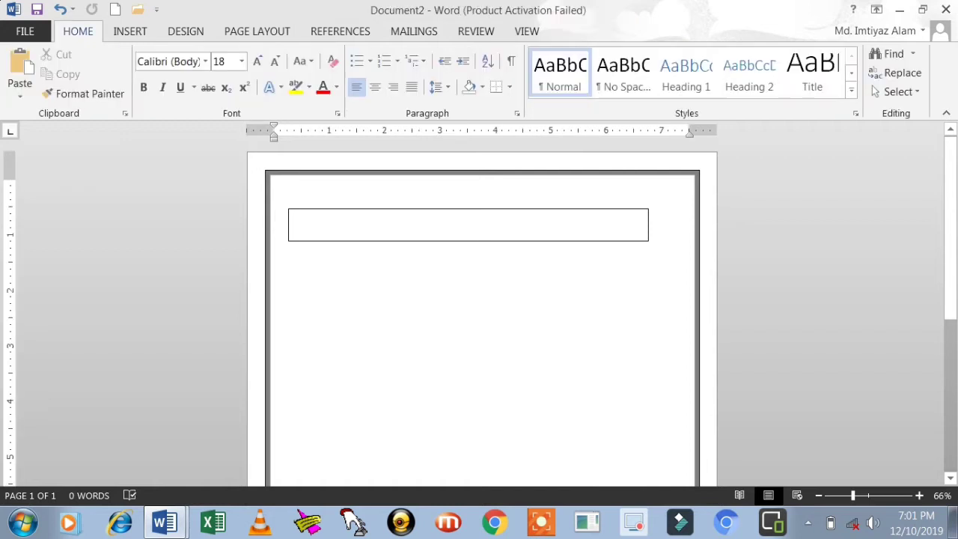
{"action": "left_click", "coordinate": [290, 224]}
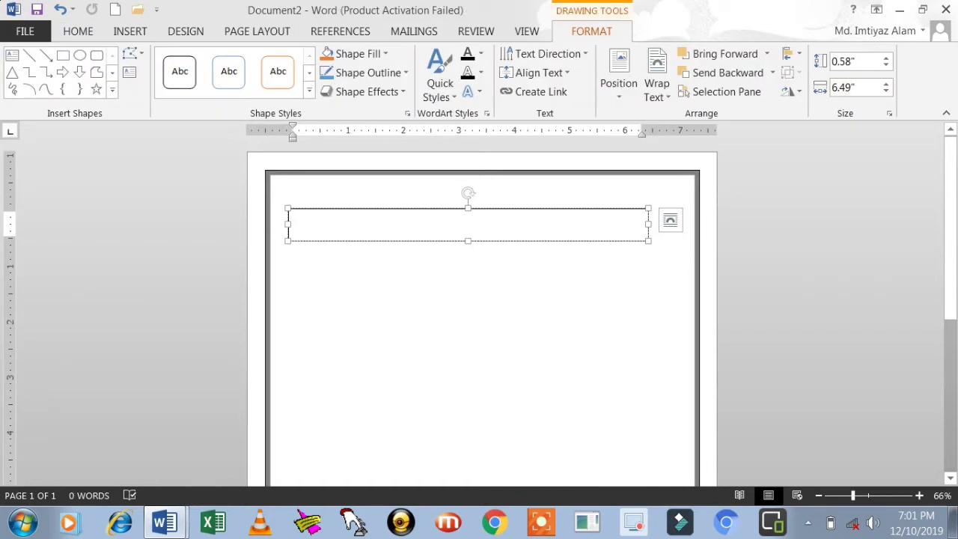
{"action": "type", "text": "Moti Computer Education Center"}
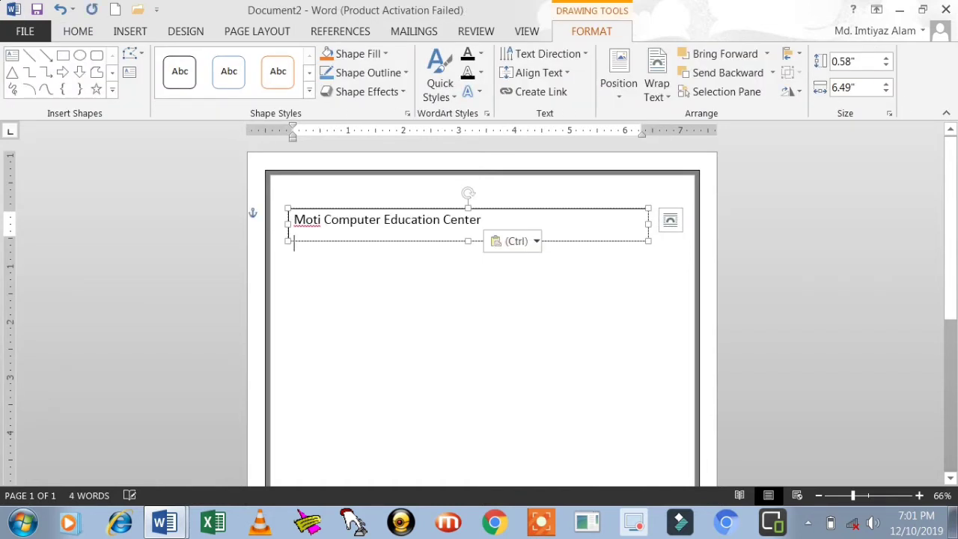
Format the text box title as centered, 28 pt, red text
{"action": "triple_click", "coordinate": [288, 219]}
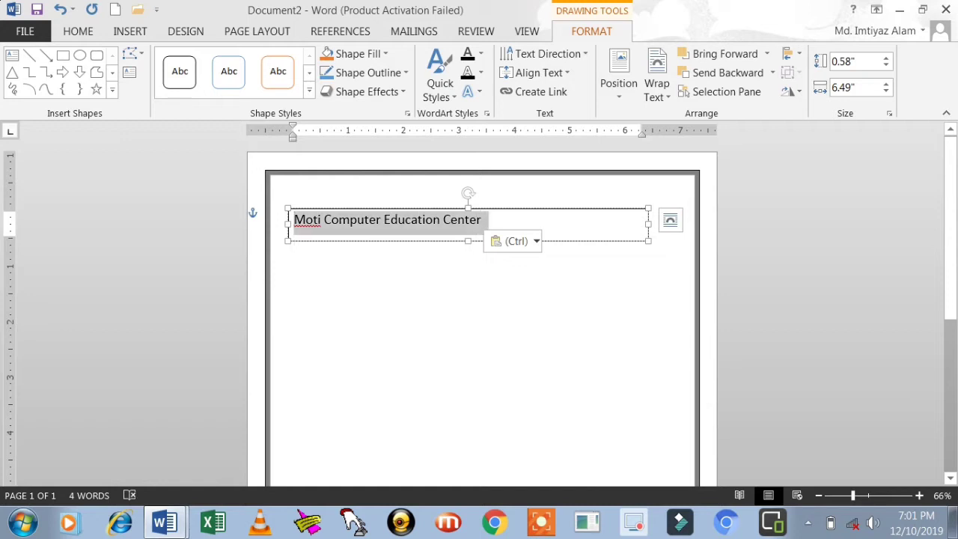
{"action": "key", "text": "ctrl+shift+period"}
{"action": "key", "text": "ctrl+shift+period"}
{"action": "key", "text": "ctrl+shift+period"}
{"action": "key", "text": "ctrl+shift+period"}
{"action": "key", "text": "ctrl+shift+period"}
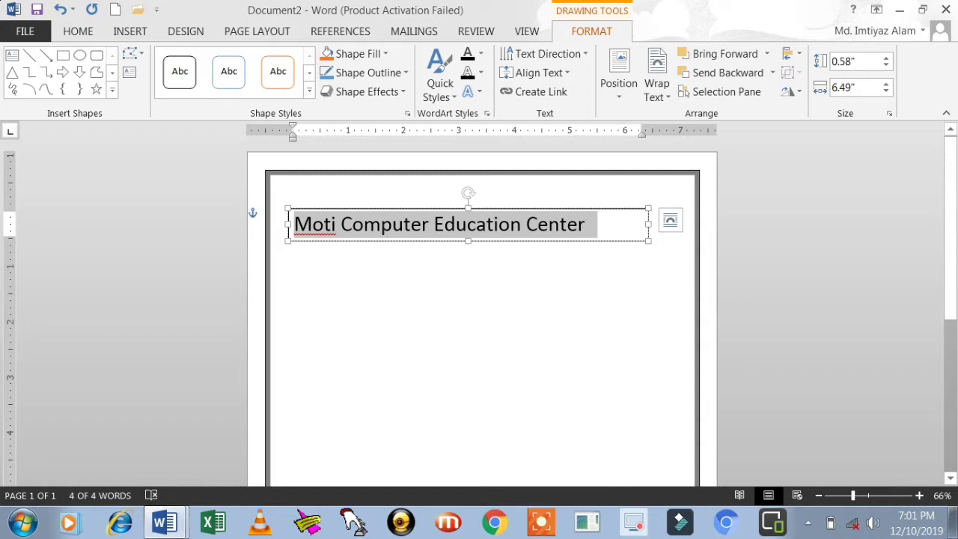
{"action": "key", "text": "ctrl+e"}
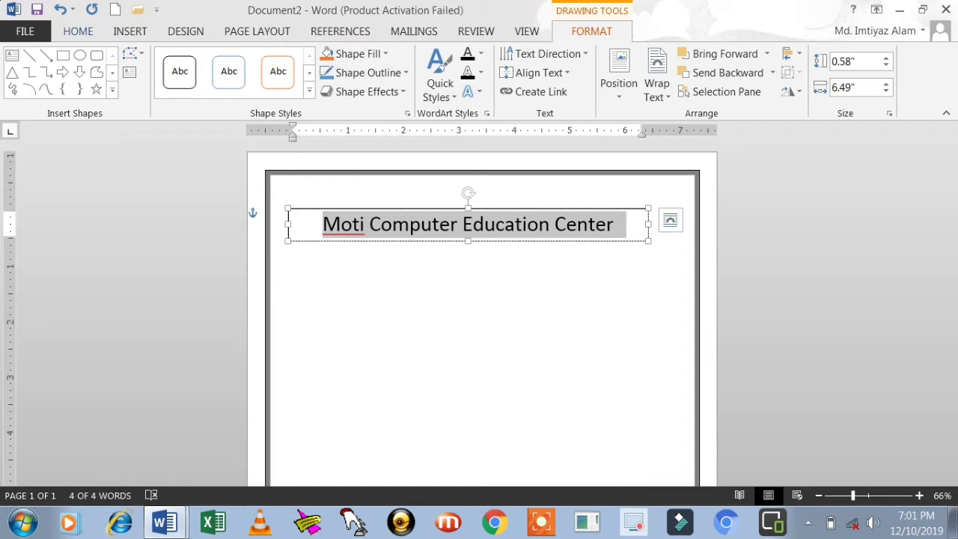
{"action": "left_click", "coordinate": [77, 30]}
{"action": "left_click", "coordinate": [323, 87]}
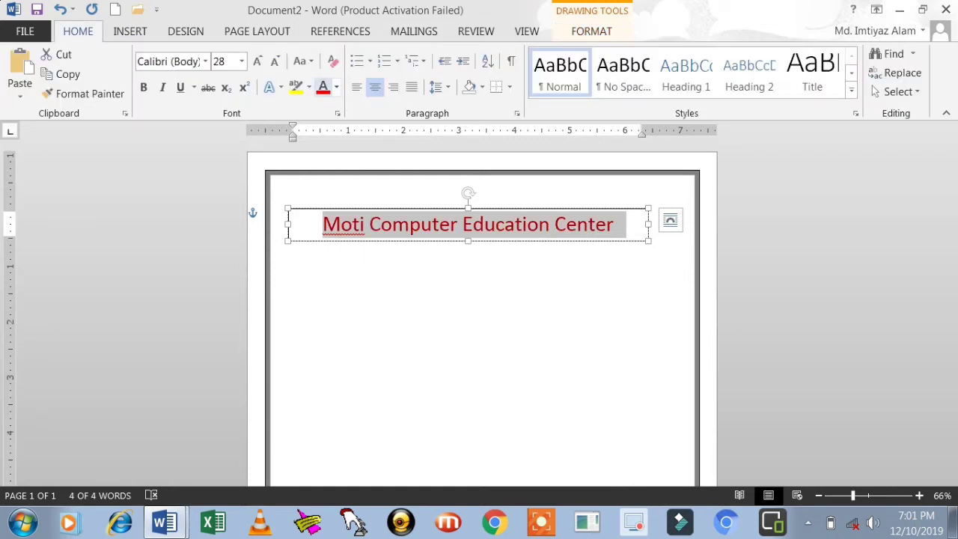
Fill the title text box with black and apply the fourth bevel style in the second row of bevel effects
{"action": "left_click", "coordinate": [591, 30]}
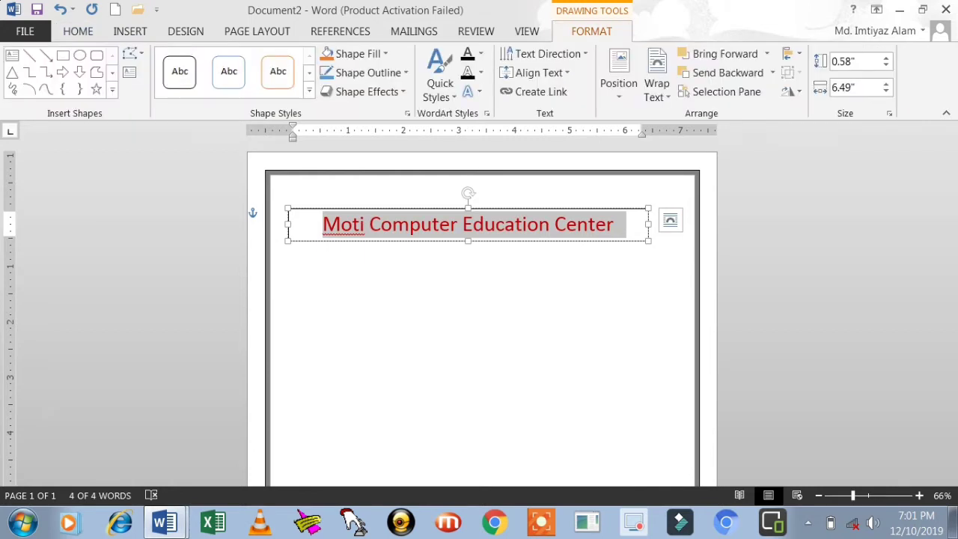
{"action": "left_click", "coordinate": [357, 53]}
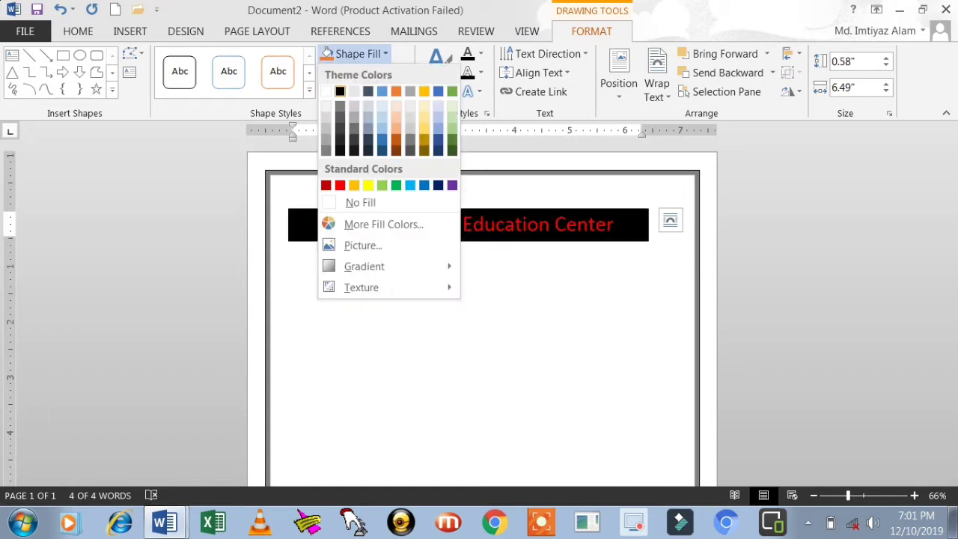
{"action": "left_click", "coordinate": [339, 90]}
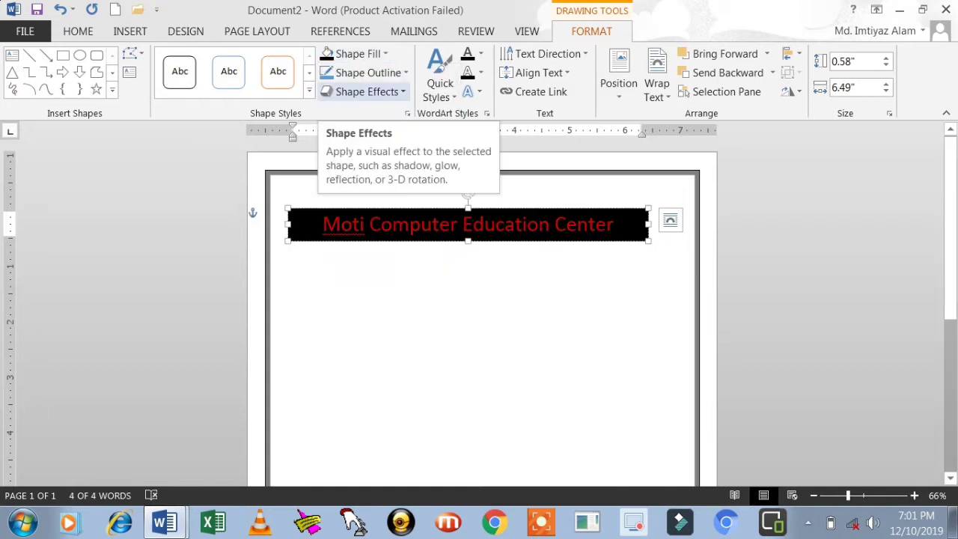
{"action": "left_click", "coordinate": [367, 91]}
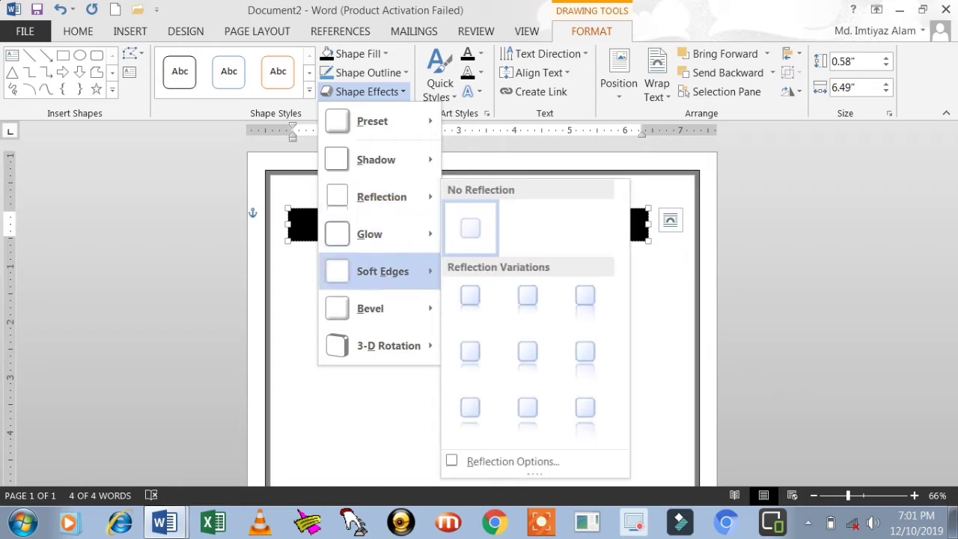
{"action": "mouse_move", "coordinate": [370, 308]}
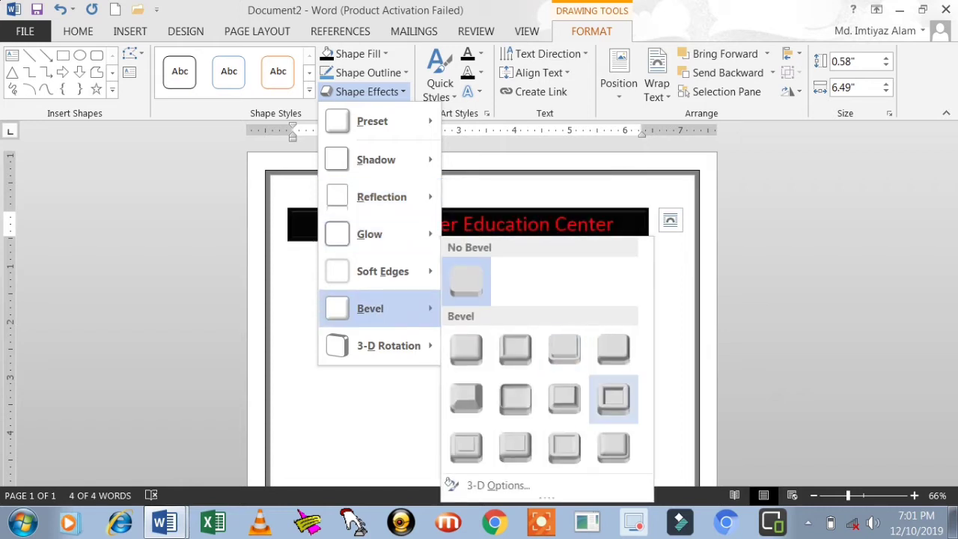
{"action": "left_click", "coordinate": [613, 398]}
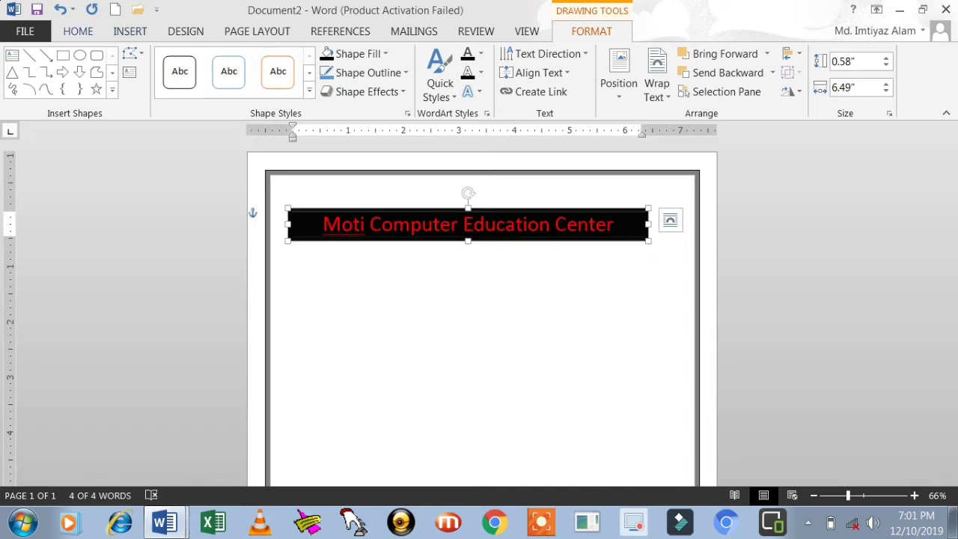
Change the title's font color to white and its font to Algerian
{"action": "left_click", "coordinate": [78, 31]}
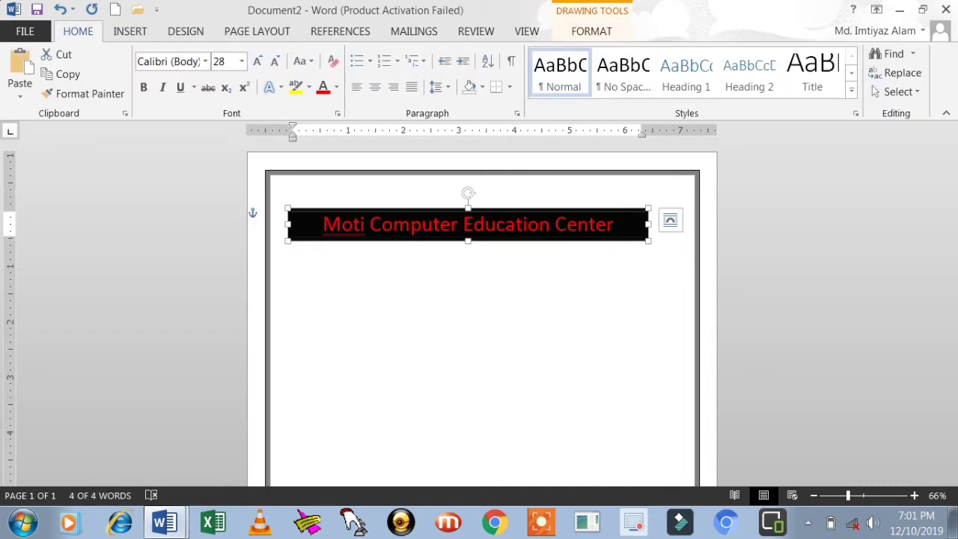
{"action": "left_click", "coordinate": [336, 87]}
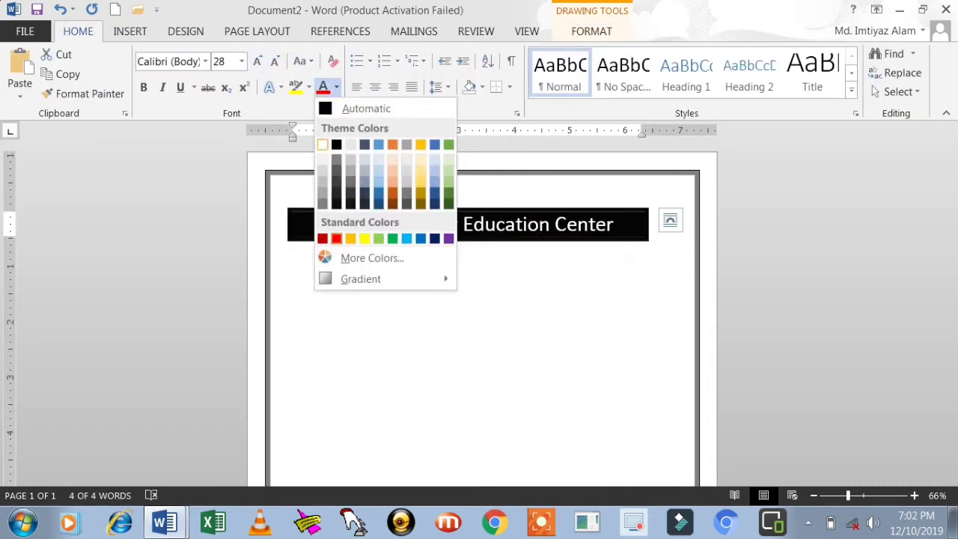
{"action": "left_click", "coordinate": [322, 144]}
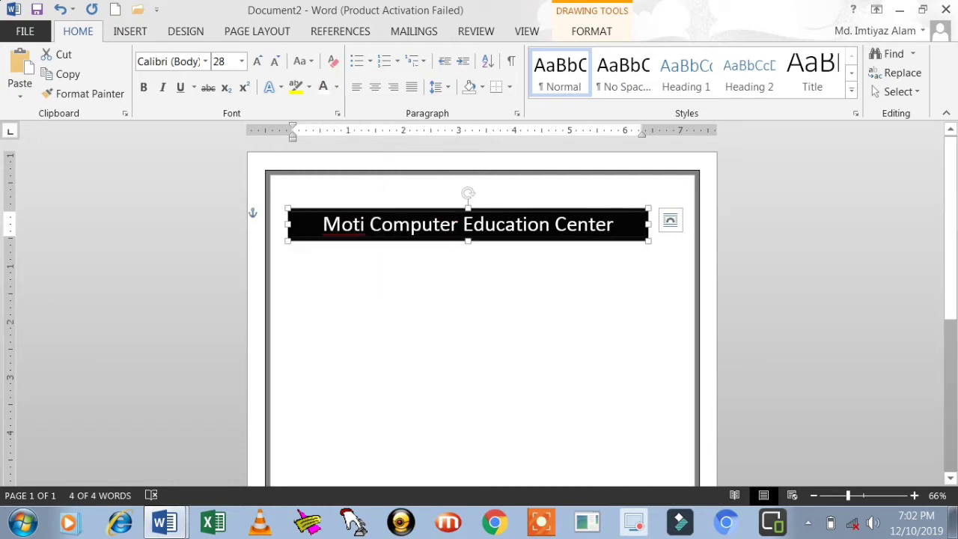
{"action": "left_click", "coordinate": [205, 60]}
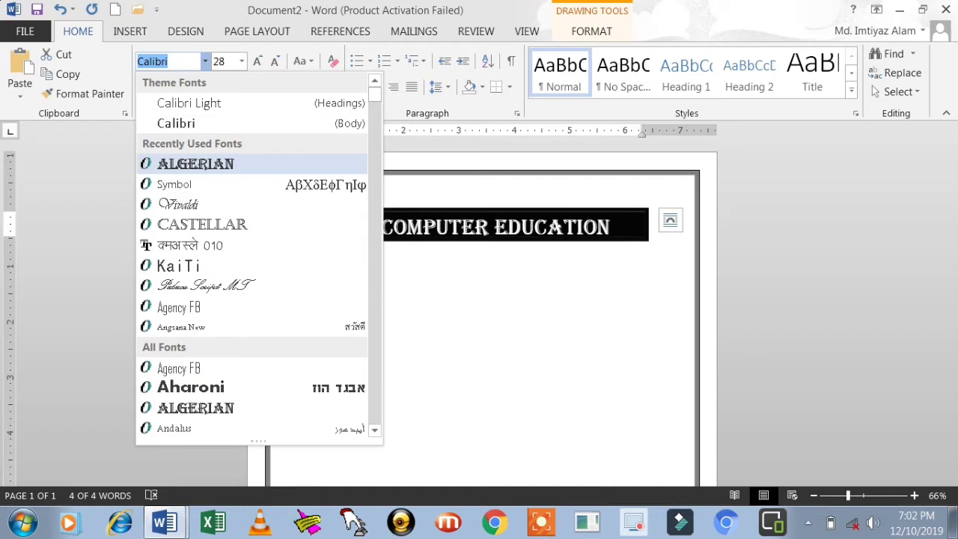
{"action": "left_click", "coordinate": [195, 164]}
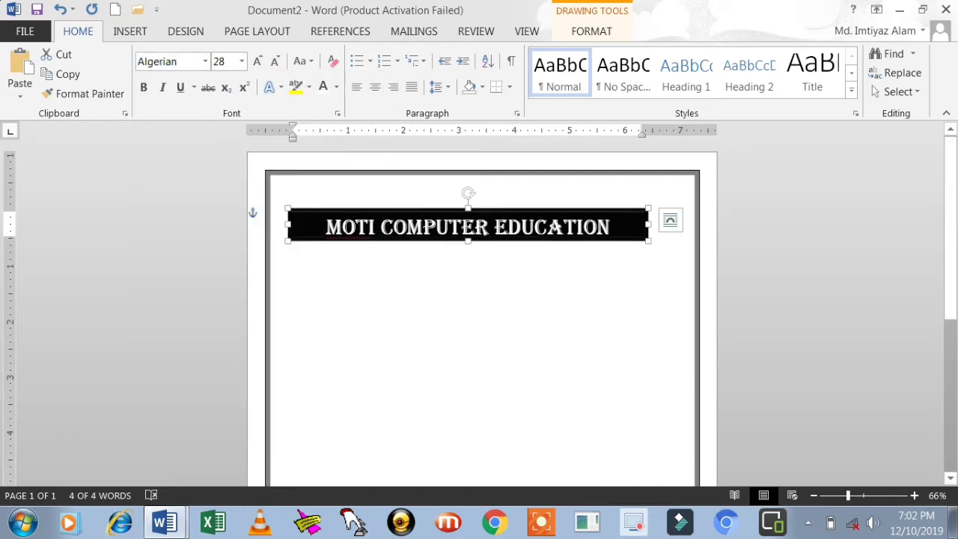
Add the text "DCA" near the middle of the page, just below the title box
{"action": "left_click", "coordinate": [449, 265]}
{"action": "double_click", "coordinate": [449, 264]}
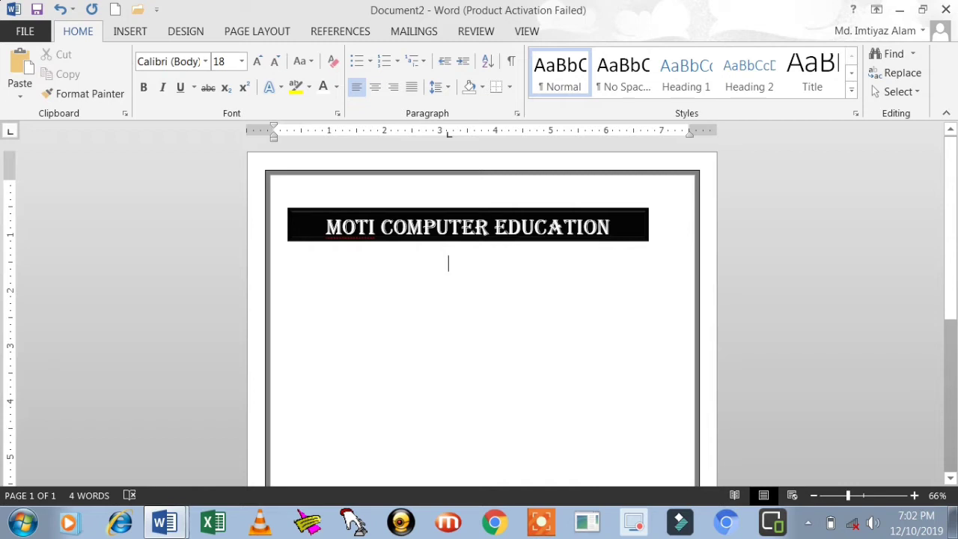
{"action": "type", "text": "DCA"}
Enlarge the "DCA" text below the title box to 72 pt
{"action": "left_click_drag", "start_coordinate": [473, 265], "coordinate": [447, 265]}
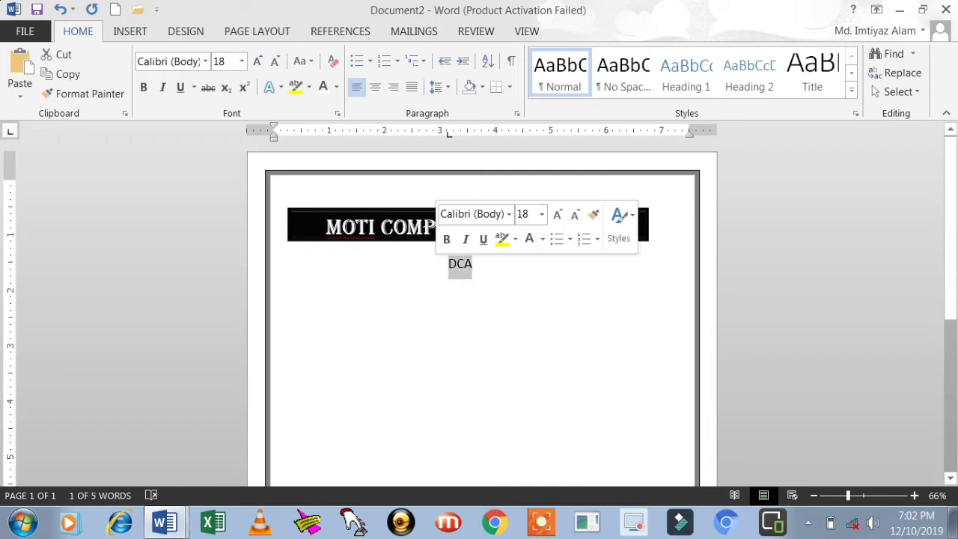
{"action": "key", "text": "ctrl+shift+period"}
{"action": "key", "text": "ctrl+shift+period"}
{"action": "key", "text": "ctrl+shift+period"}
{"action": "key", "text": "ctrl+shift+period"}
{"action": "key", "text": "ctrl+shift+period"}
{"action": "key", "text": "ctrl+shift+period"}
{"action": "key", "text": "ctrl+shift+period"}
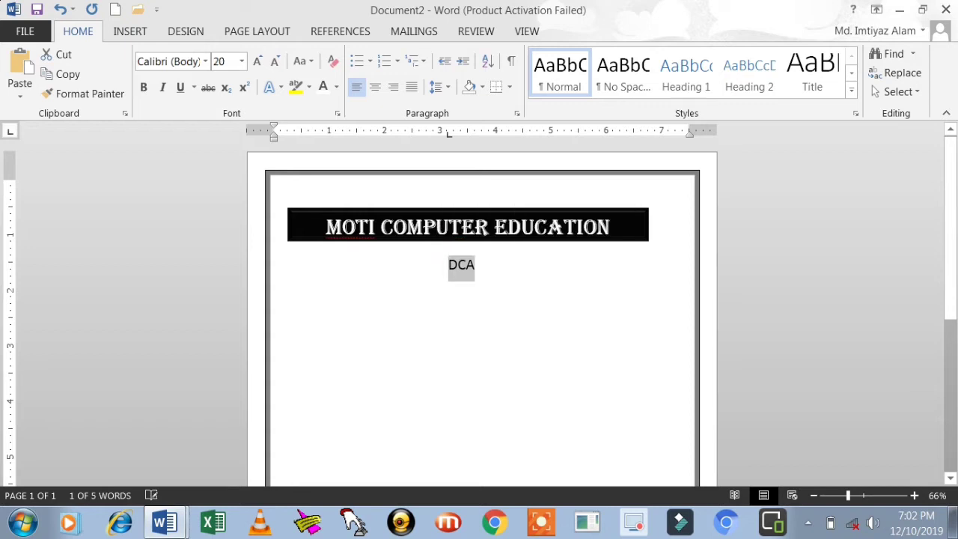
{"action": "key", "text": "ctrl+shift+period"}
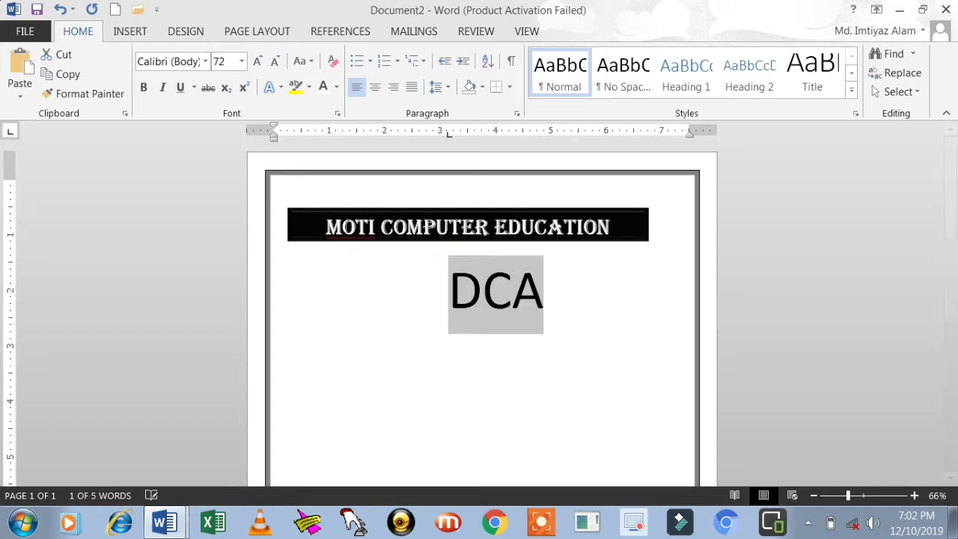
Center the "DCA" heading and make it bold
{"action": "key", "text": "ctrl+e"}
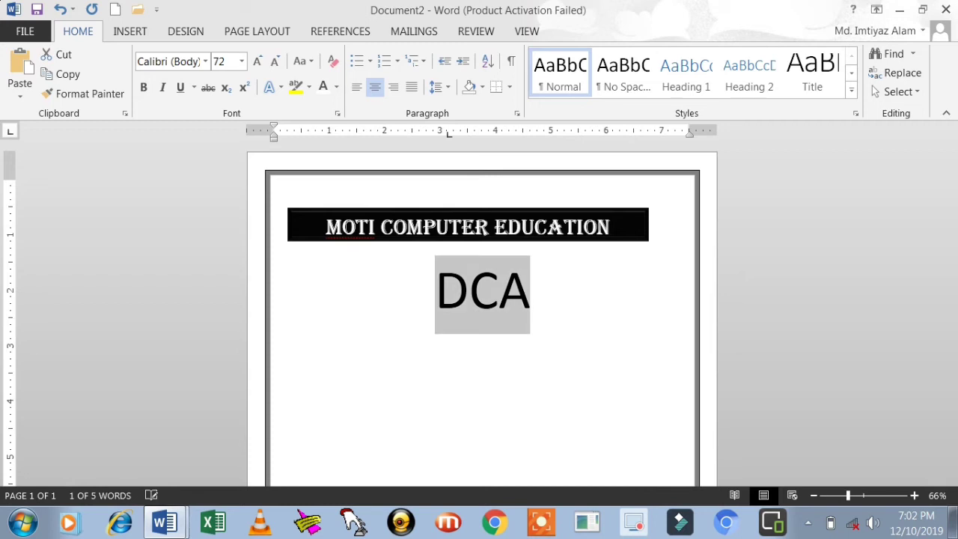
{"action": "key", "text": "ctrl+b"}
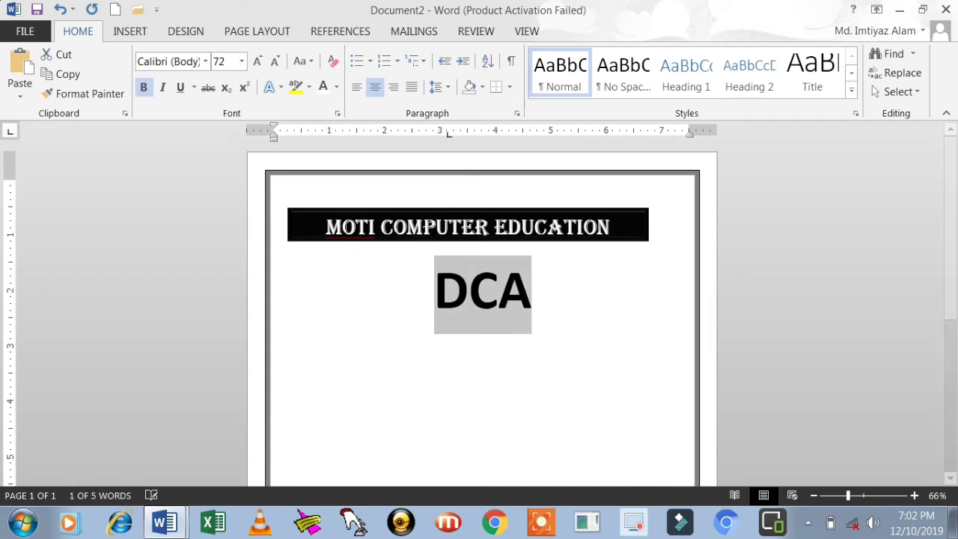
{"action": "left_click", "coordinate": [469, 290]}
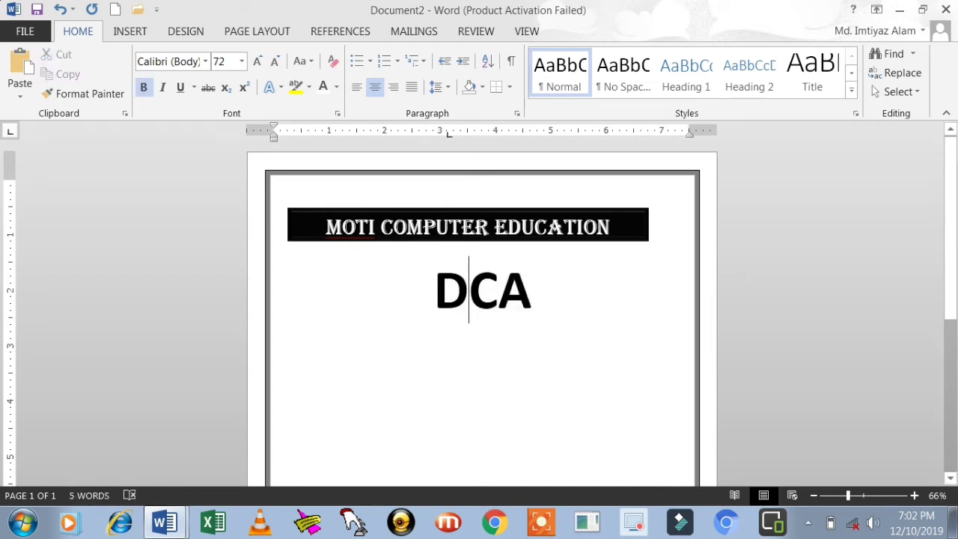
Add the line "Session 2019-2020" below the "DCA" heading and center it
{"action": "double_click", "coordinate": [465, 342]}
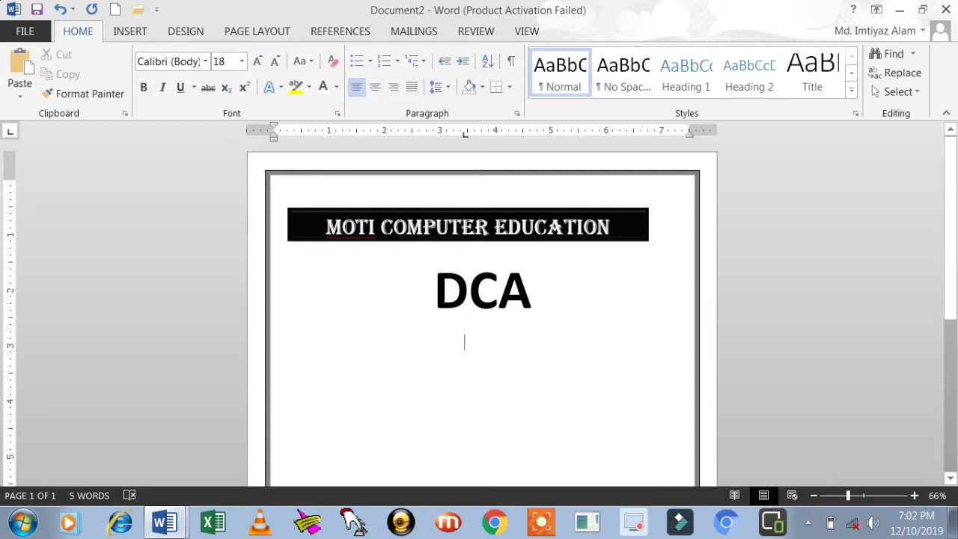
{"action": "type", "text": "Session"}
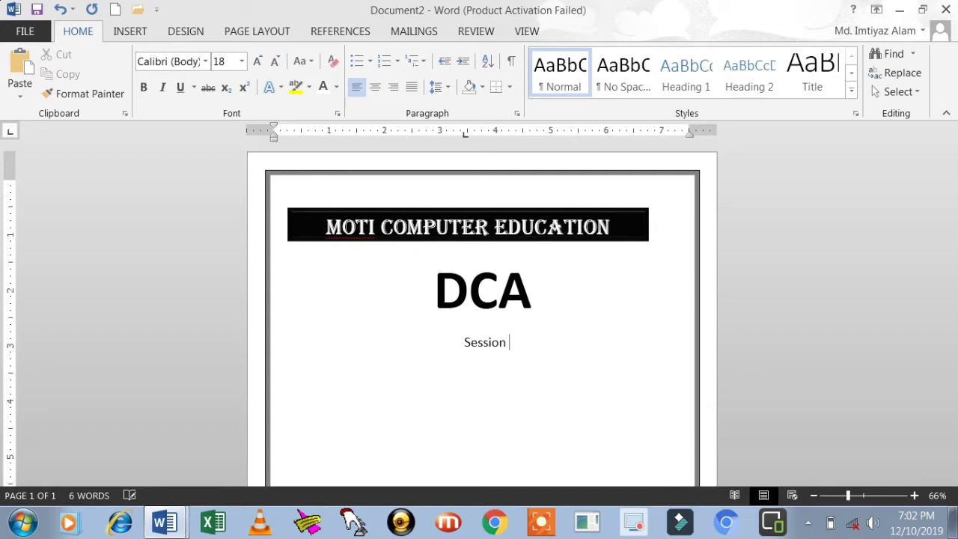
{"action": "type", "text": " 2019-2020"}
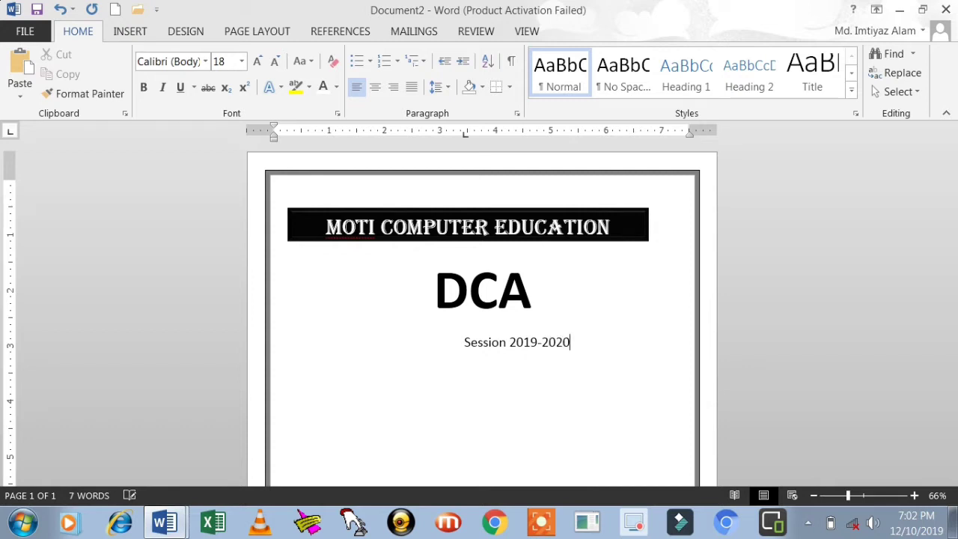
{"action": "key", "text": "shift+End"}
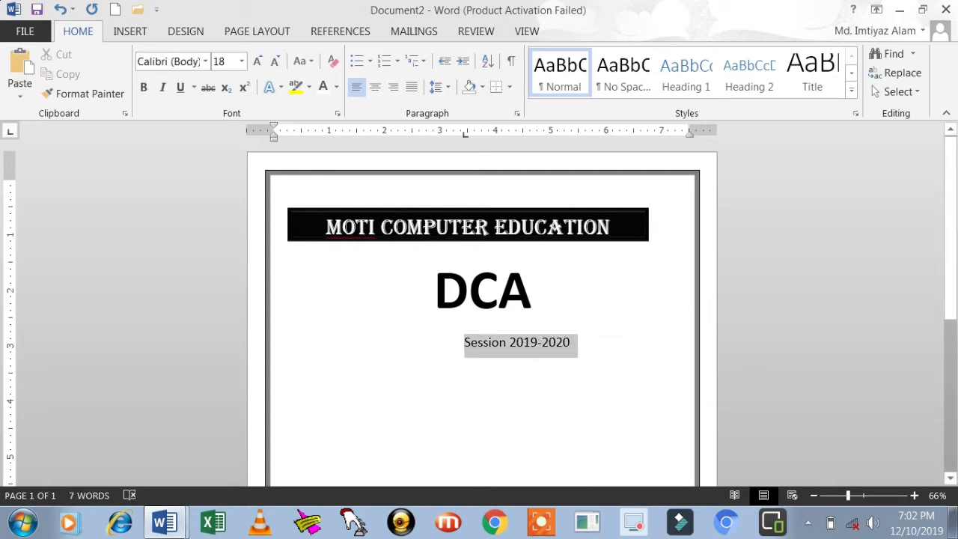
{"action": "key", "text": "ctrl+e"}
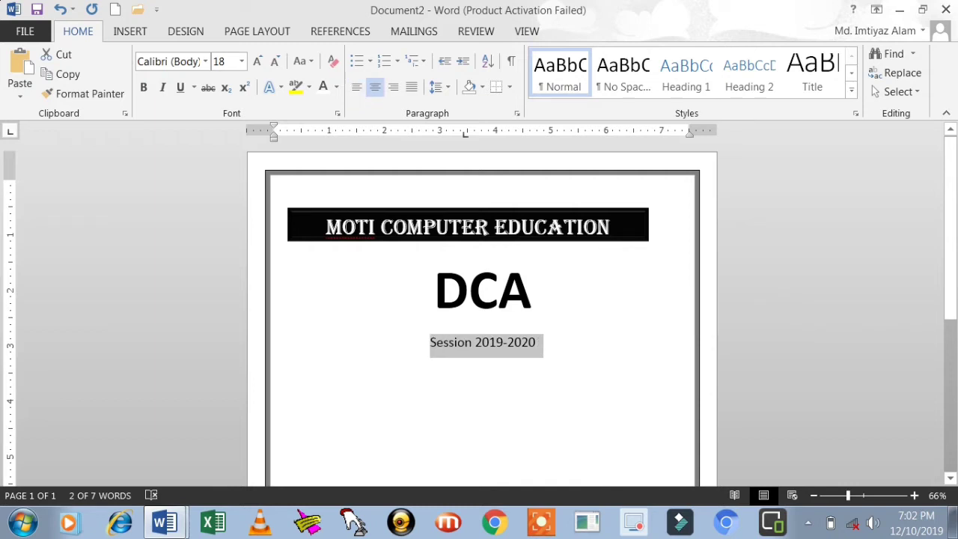
{"action": "key", "text": "Right"}
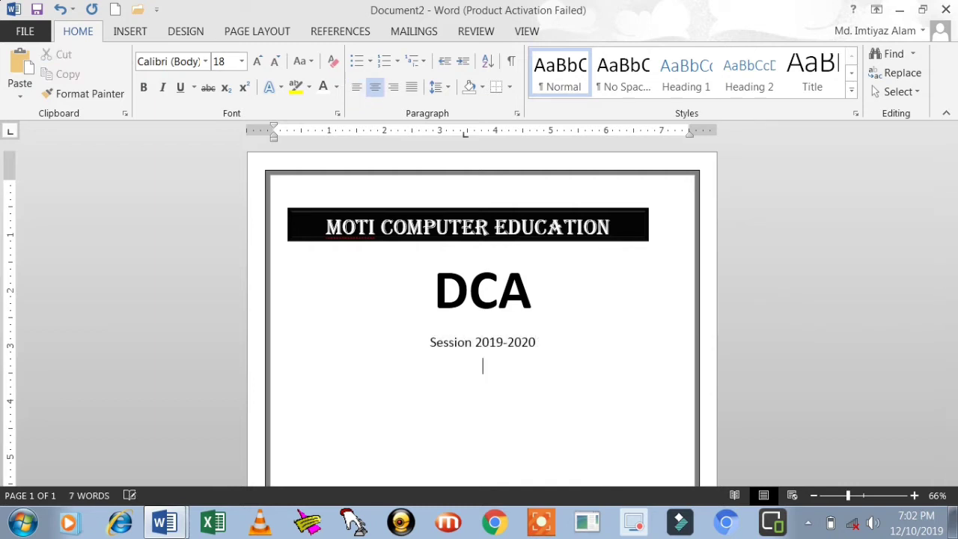
{"action": "key", "text": "Return"}
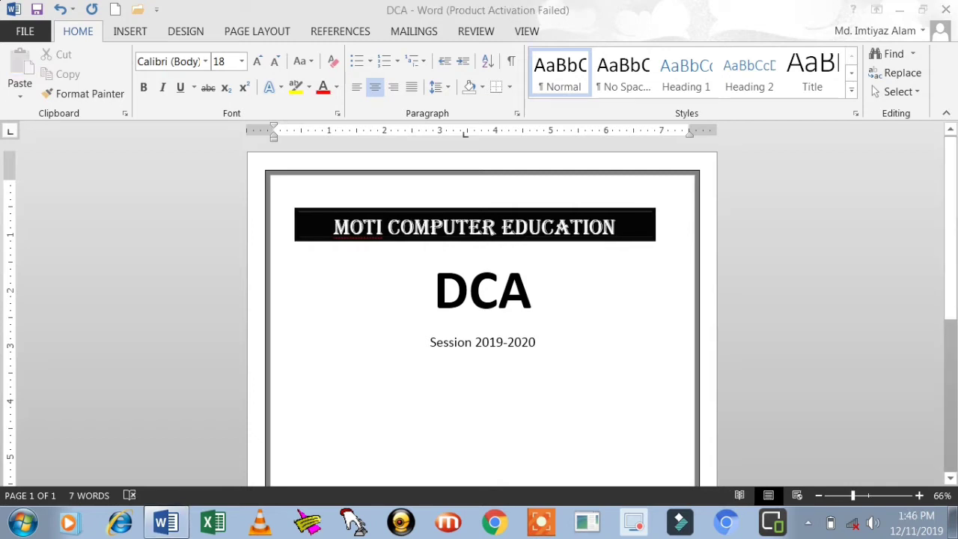
Below the session line, add a left-aligned line with "Reg" and a dotted blank, then wide spacing and "Date" with a dotted blank
{"action": "left_click", "coordinate": [430, 342]}
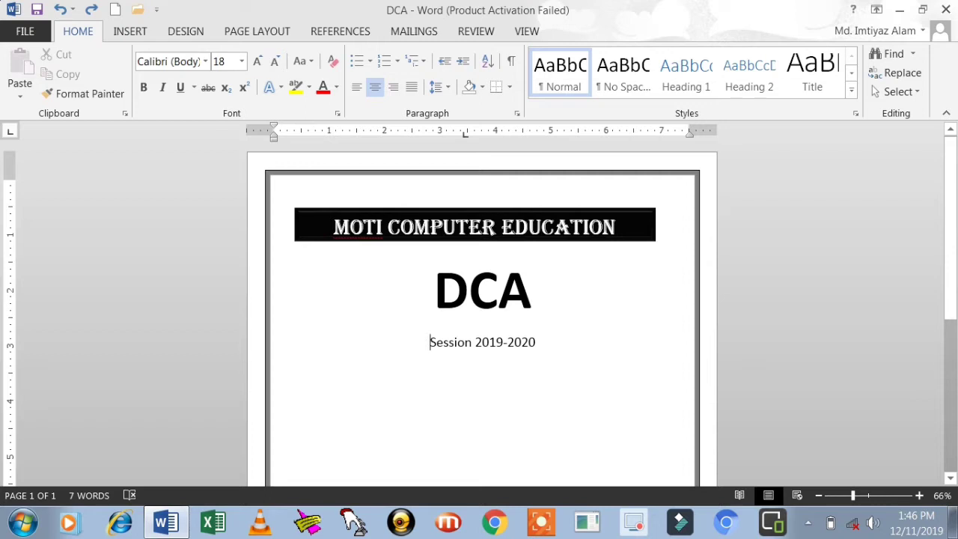
{"action": "key", "text": "Down"}
{"action": "key", "text": "ctrl+l"}
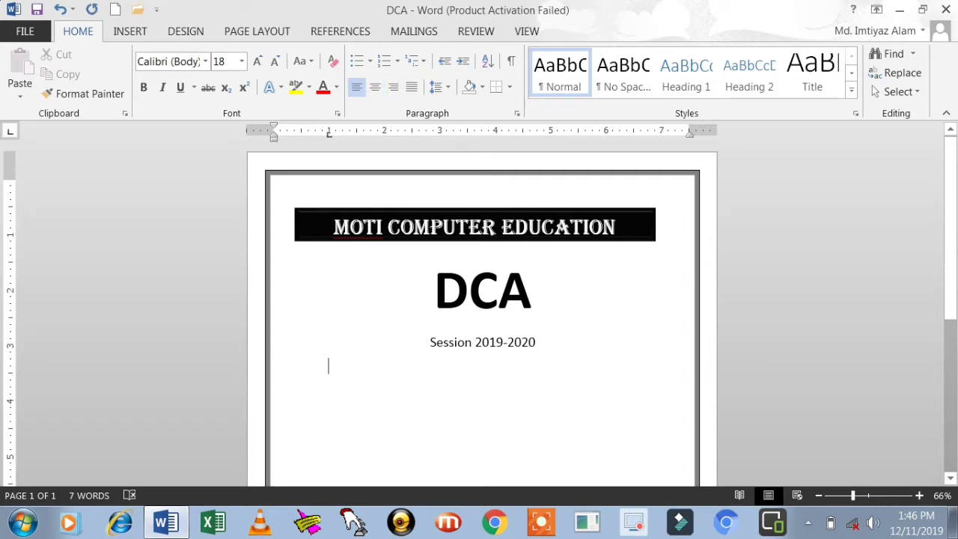
{"action": "type", "text": "Reg"}
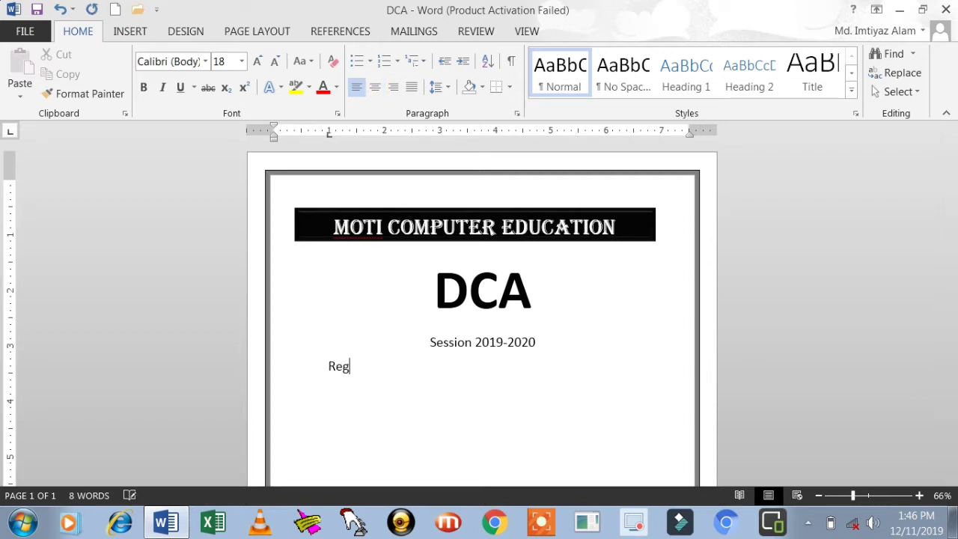
{"action": "type", "text": "................                                                             Date..........."}
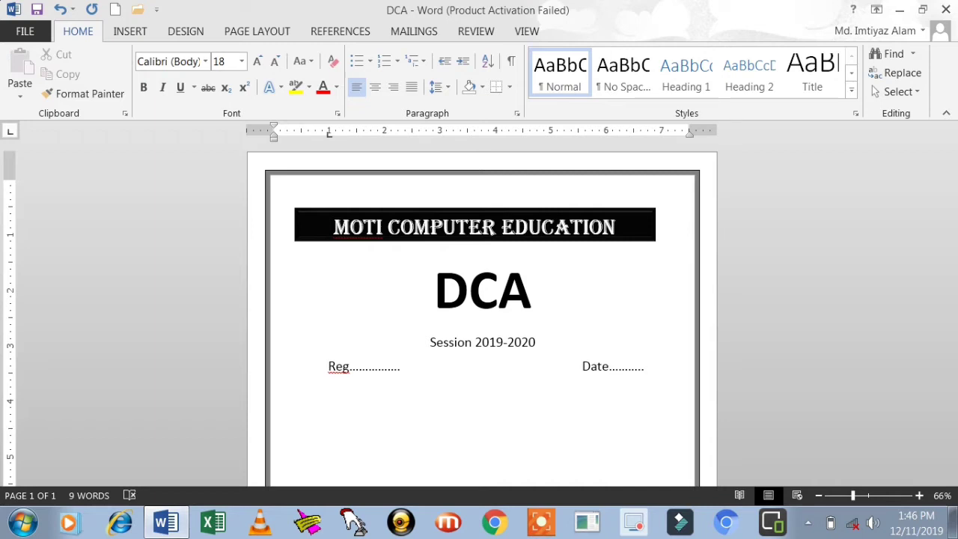
Add the sentence "This Diploma in Computer Application is Award To" on a new line under the Reg and Date line
{"action": "key", "text": "Return"}
{"action": "type", "text": "This "}
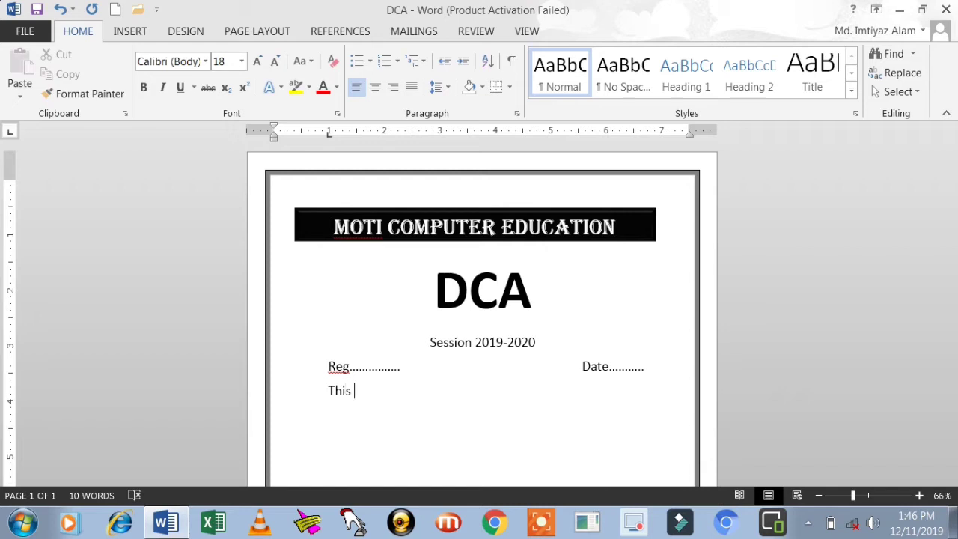
{"action": "type", "text": "Diploma in "}
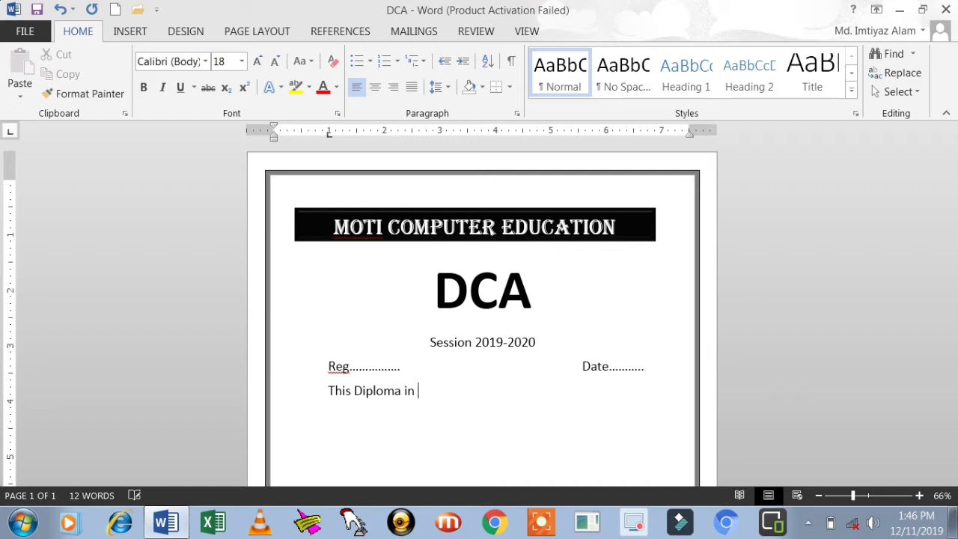
{"action": "type", "text": "Computer Appli"}
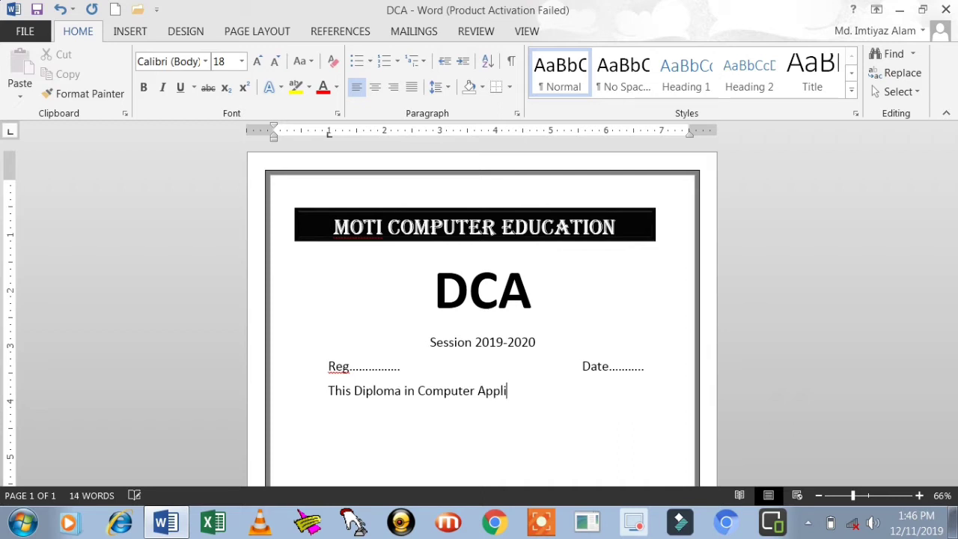
{"action": "type", "text": "cation is A"}
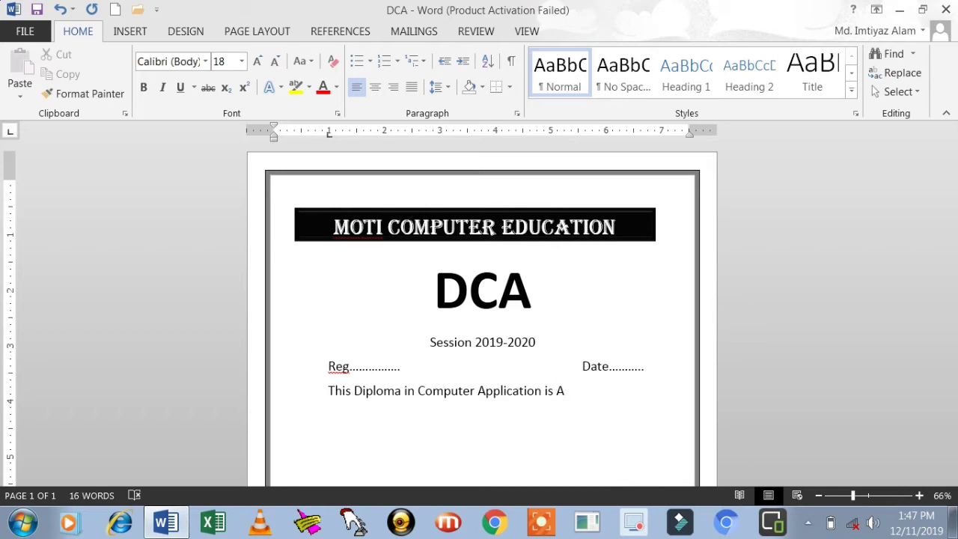
{"action": "type", "text": "ward To"}
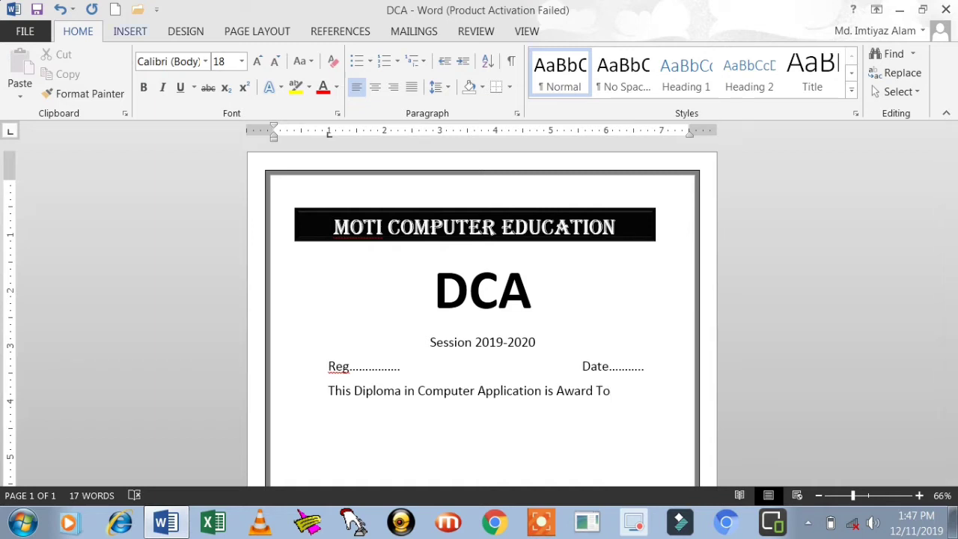
Draw a horizontal line about 6.08" long under the award sentence and apply the black line style in the third row of shape styles
{"action": "left_click", "coordinate": [130, 31]}
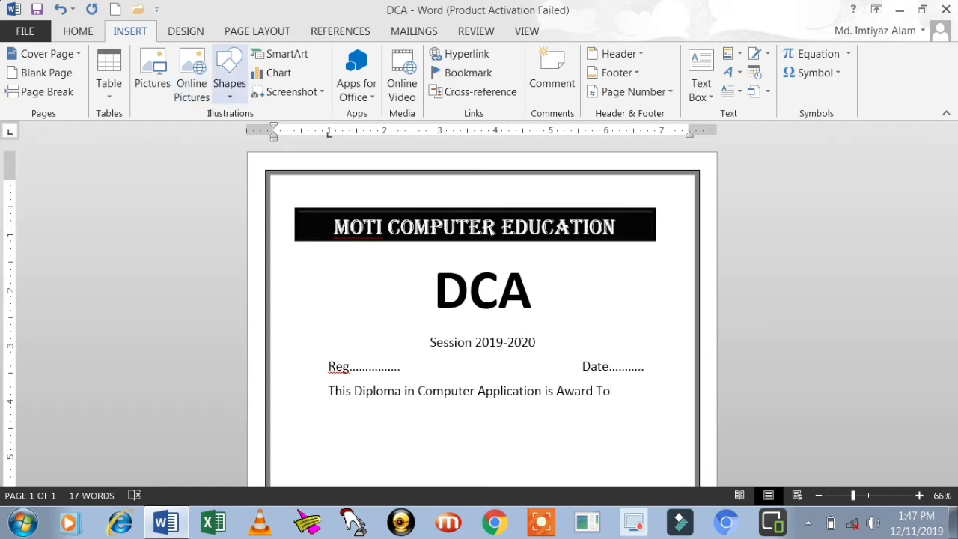
{"action": "left_click", "coordinate": [229, 84]}
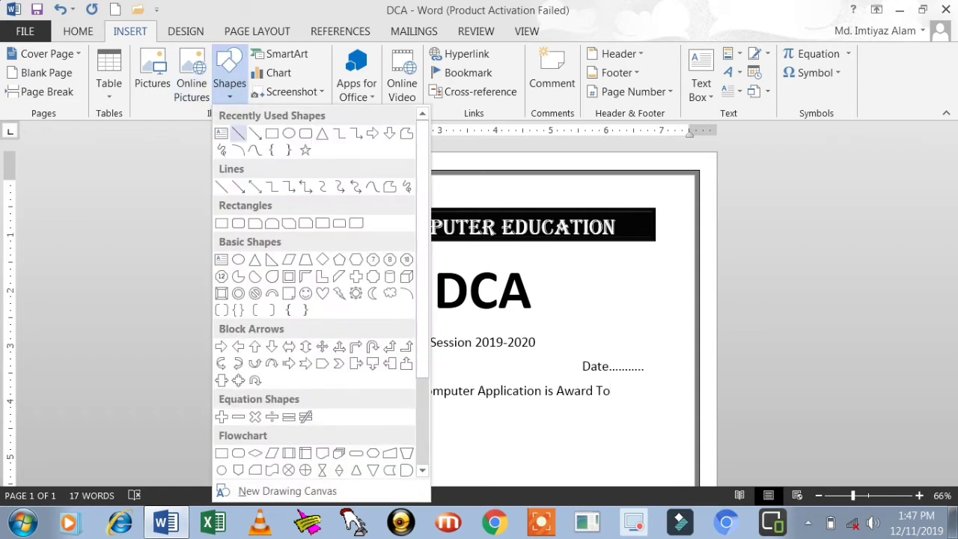
{"action": "left_click", "coordinate": [238, 133]}
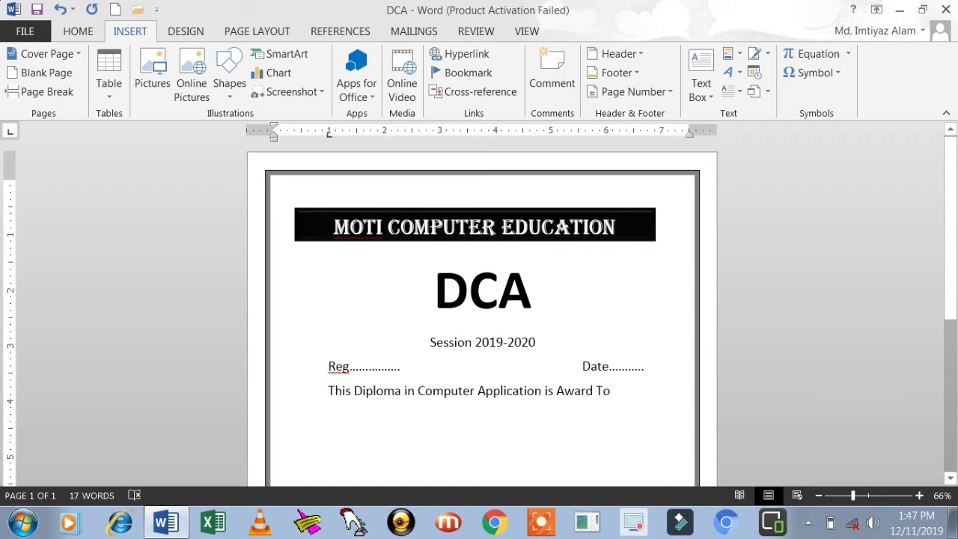
{"action": "left_click_drag", "start_coordinate": [312, 419], "coordinate": [587, 422]}
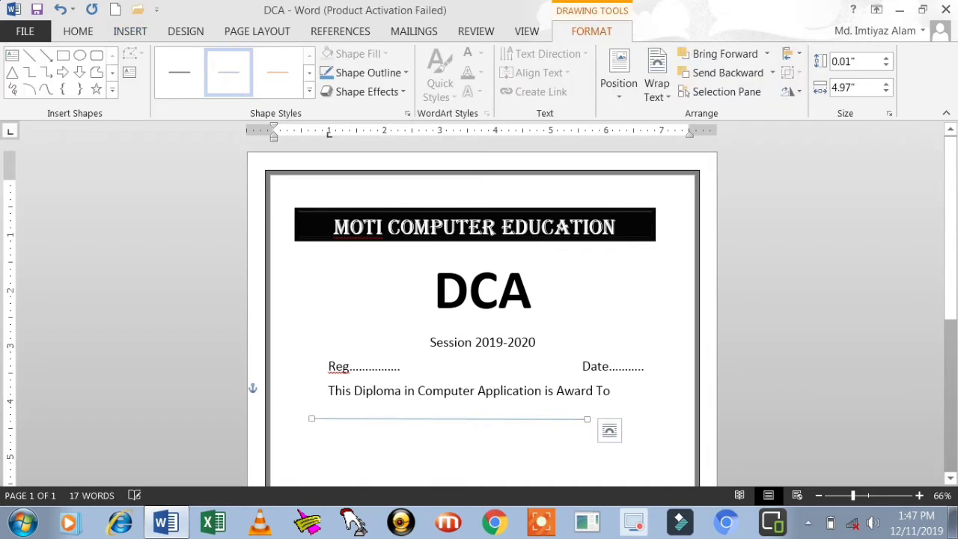
{"action": "left_click_drag", "start_coordinate": [587, 418], "coordinate": [648, 418]}
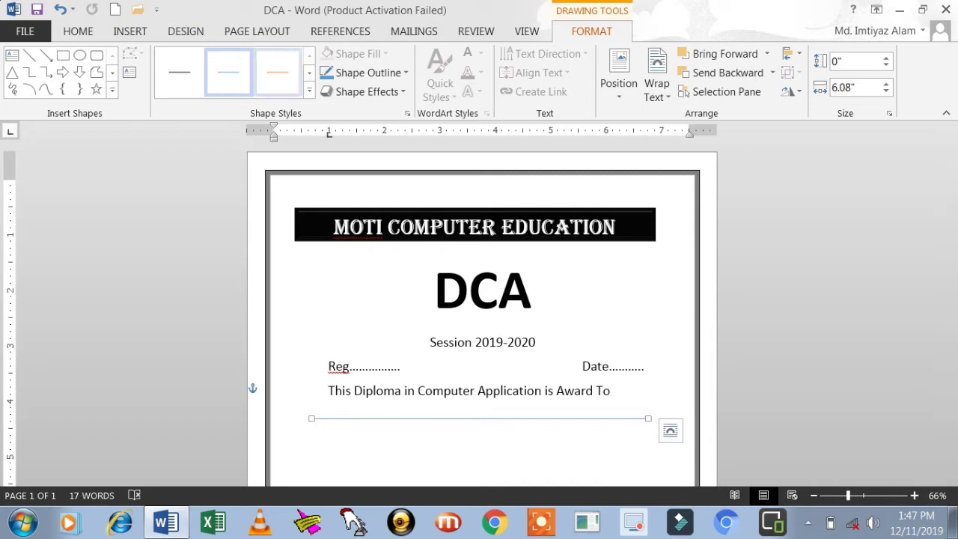
{"action": "left_click", "coordinate": [309, 90]}
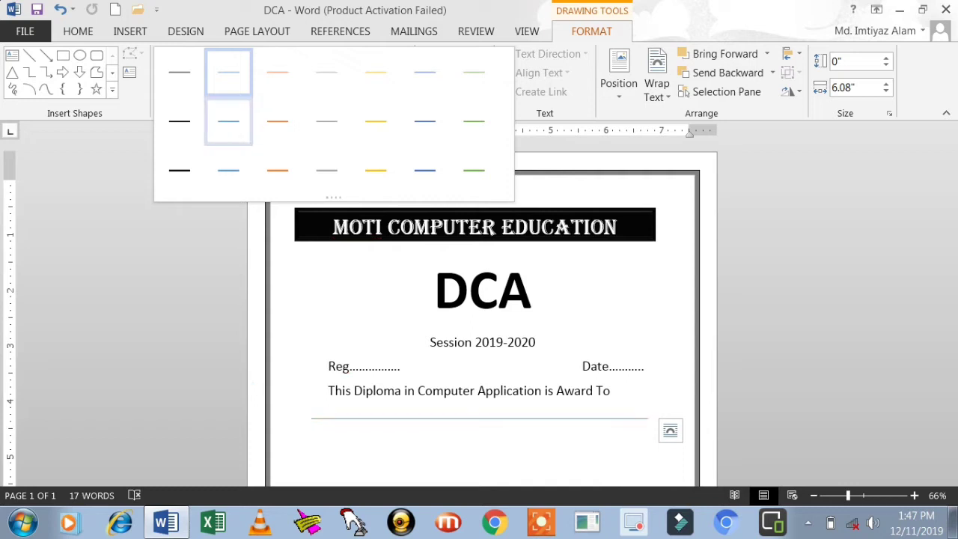
{"action": "left_click", "coordinate": [180, 171]}
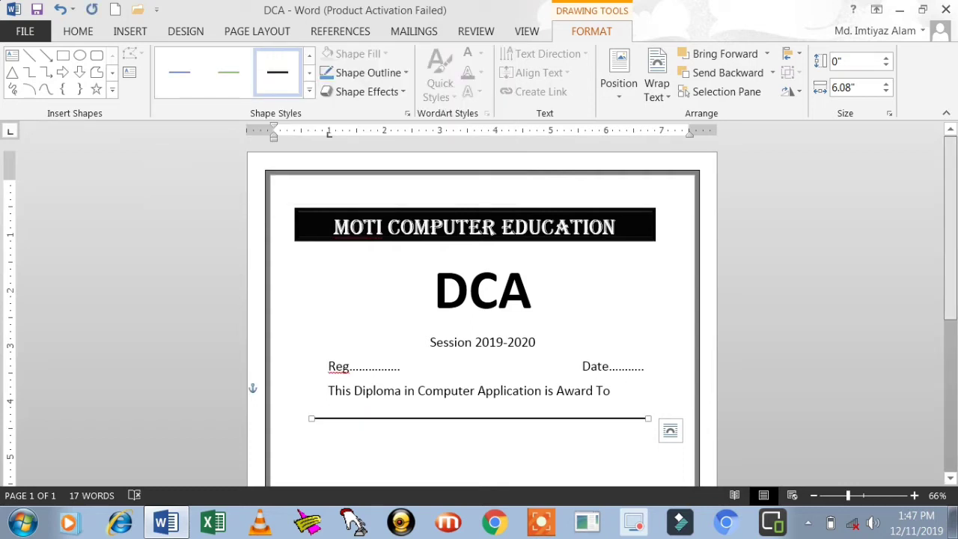
Add the text "Upon Successfully Completion of Course From" below the drawn line and indent it to roughly match the sentence above
{"action": "scroll", "coordinate": [479, 312], "scroll_direction": "down", "scroll_amount": 3}
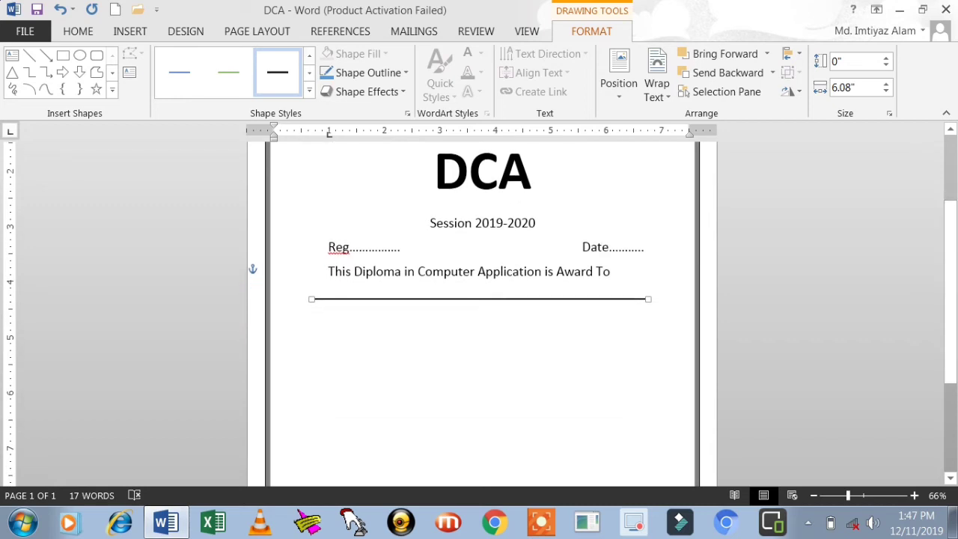
{"action": "left_click", "coordinate": [612, 271]}
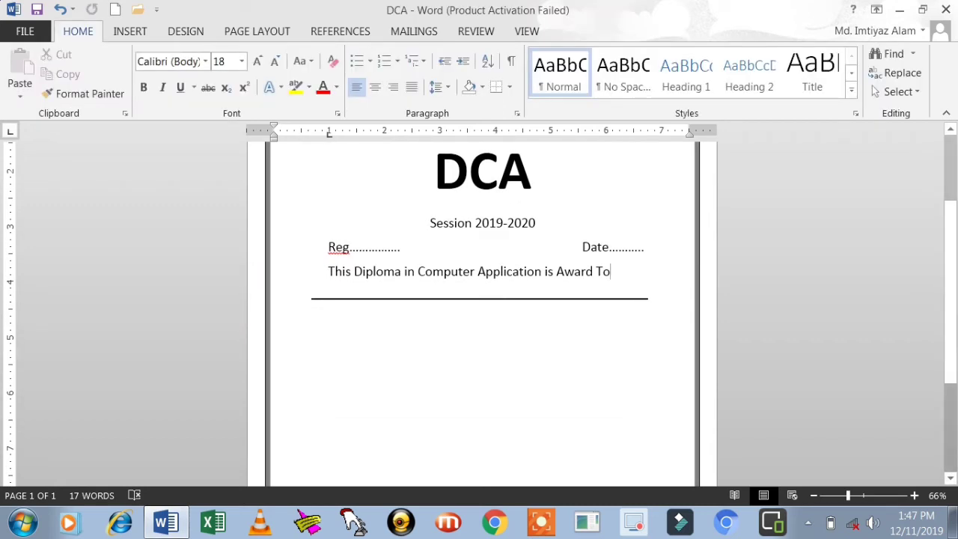
{"action": "double_click", "coordinate": [655, 295]}
{"action": "key", "text": "ctrl+z"}
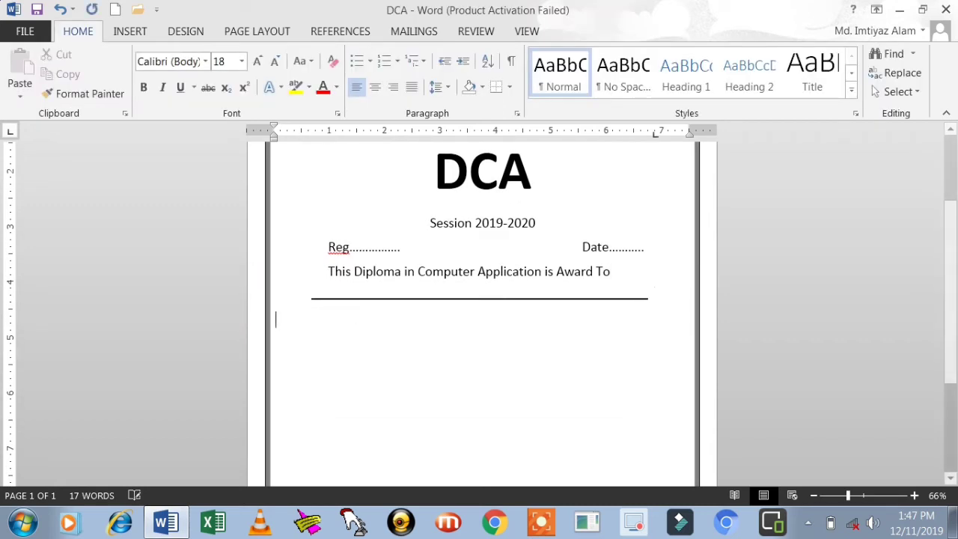
{"action": "key", "text": "Tab"}
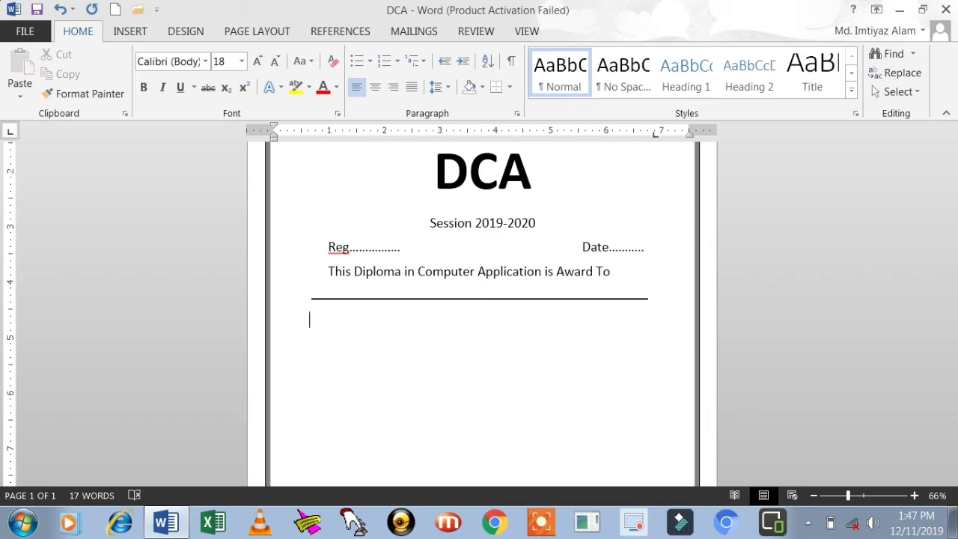
{"action": "type", "text": "Upon Success"}
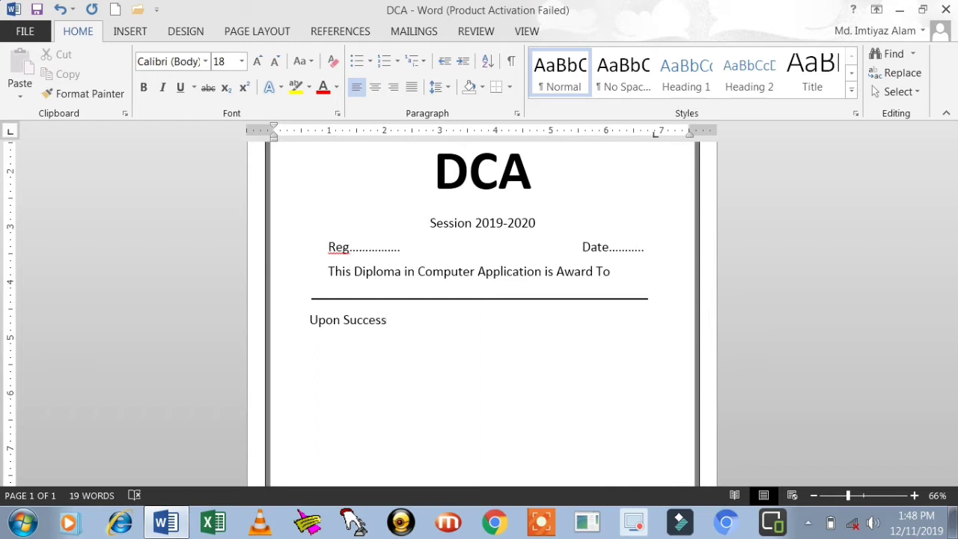
{"action": "type", "text": "fully Comple"}
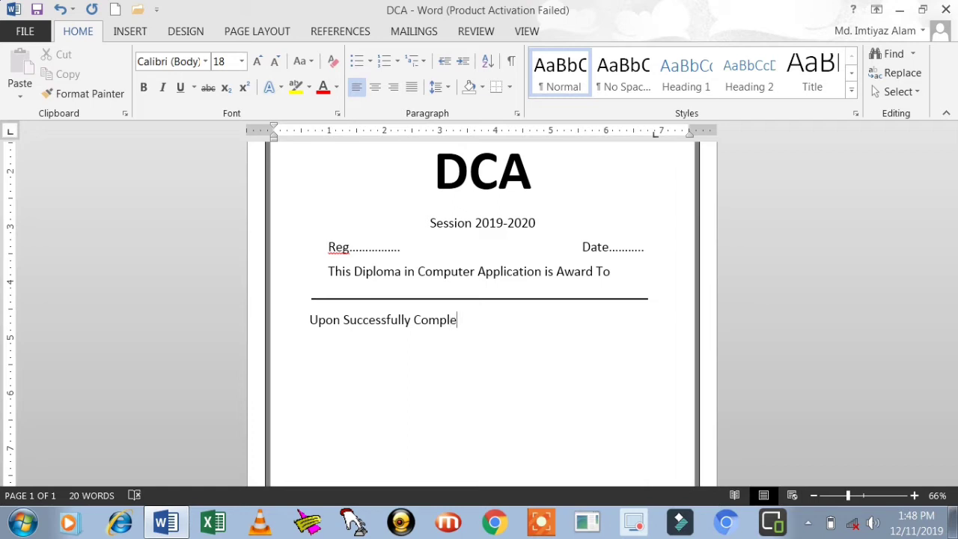
{"action": "type", "text": "tion"}
{"action": "type", "text": "of Course"}
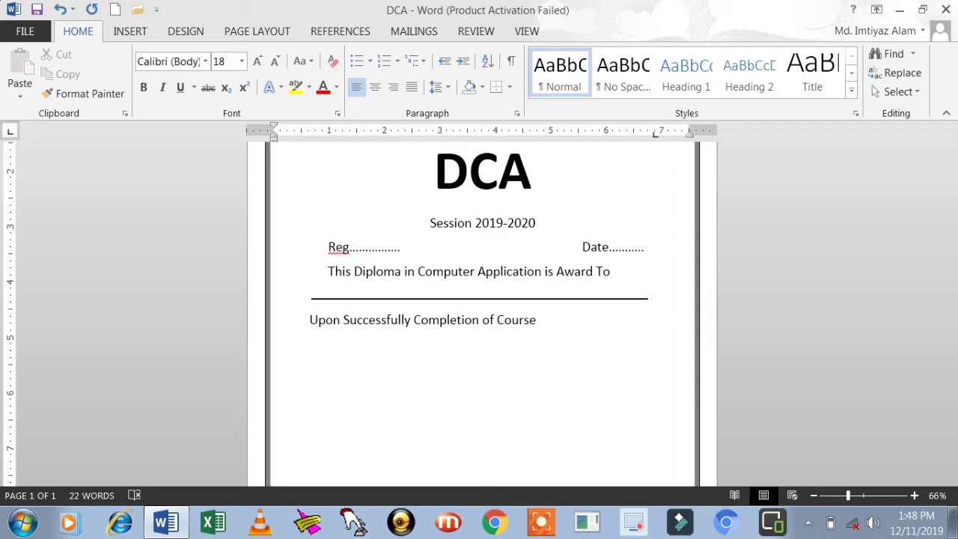
{"action": "type", "text": " From"}
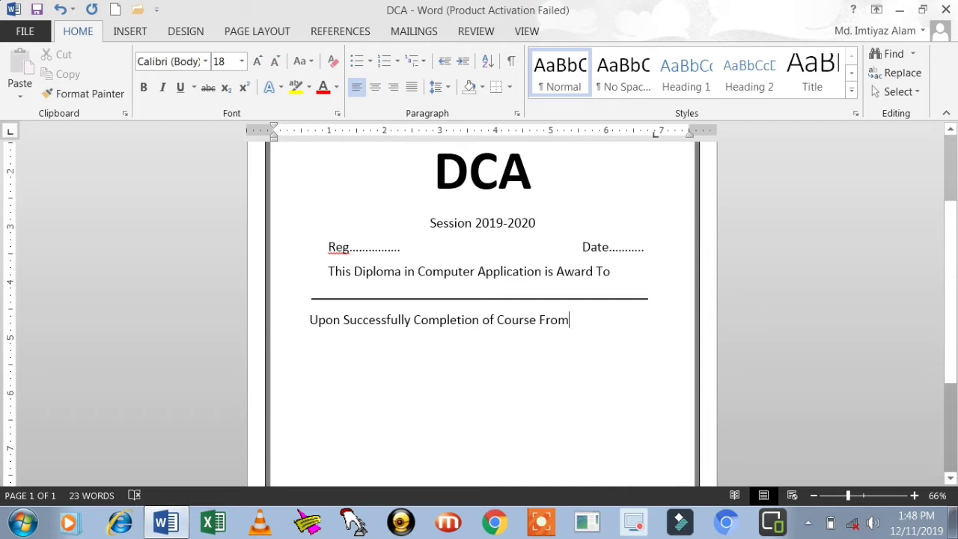
{"action": "left_click", "coordinate": [308, 320]}
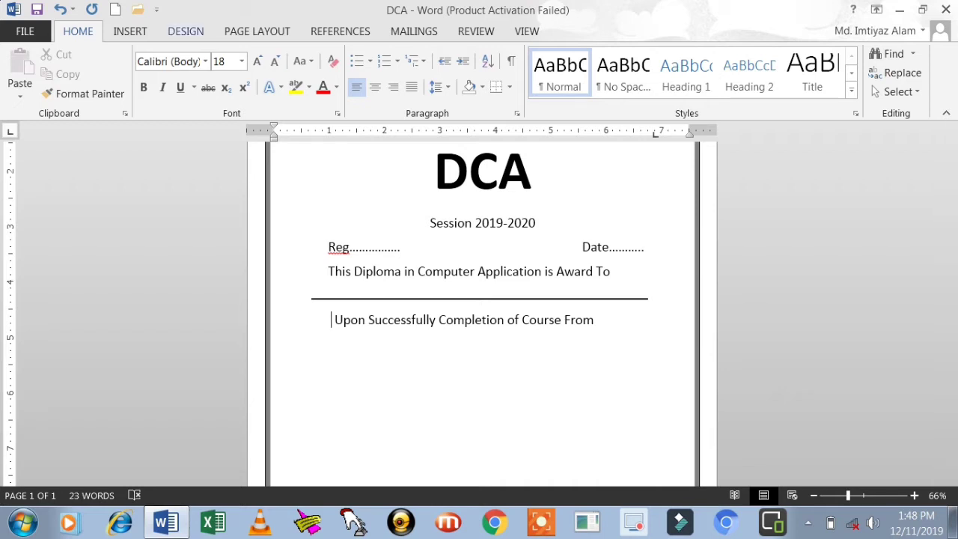
Draw a line about 6.2" long under the "Upon Successfully Completion of Course From" text and apply the black third-row shape style
{"action": "left_click", "coordinate": [130, 31]}
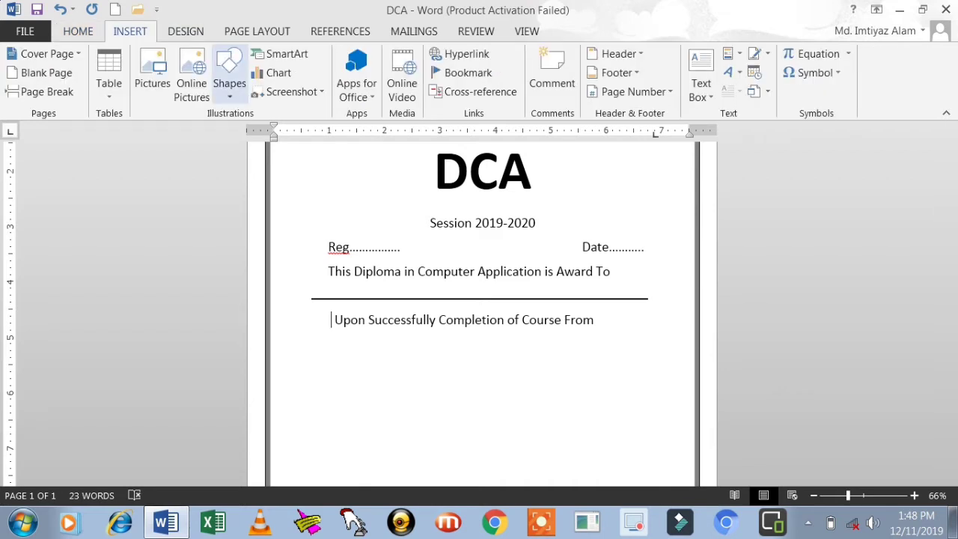
{"action": "left_click", "coordinate": [229, 75]}
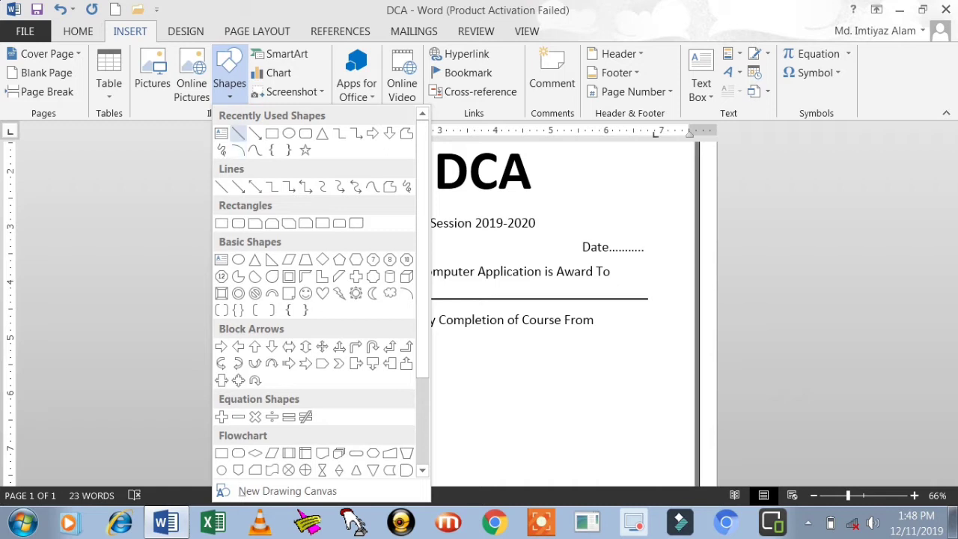
{"action": "left_click", "coordinate": [238, 133]}
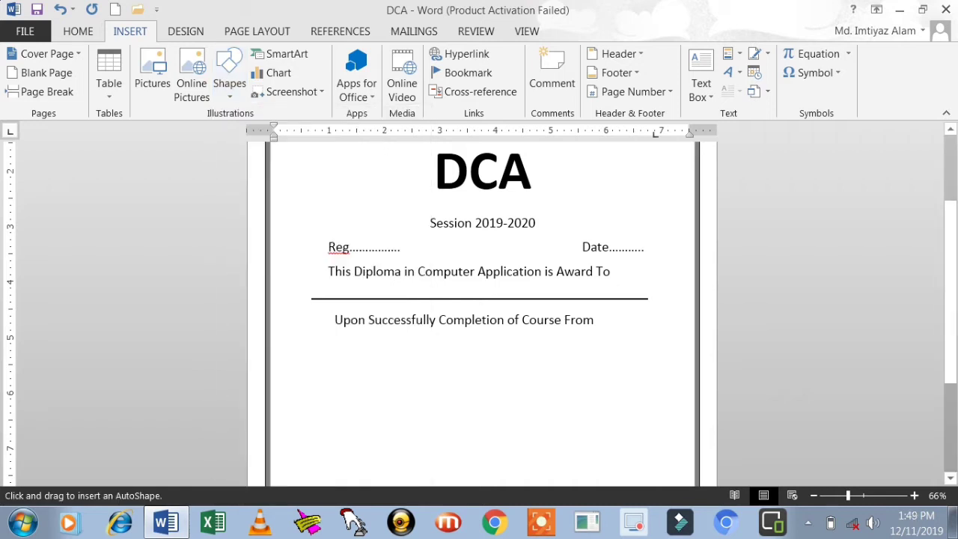
{"action": "mouse_move", "coordinate": [311, 345]}
{"action": "left_mouse_down"}
{"action": "mouse_move", "coordinate": [667, 345]}
{"action": "mouse_move", "coordinate": [656, 344]}
{"action": "left_mouse_up"}
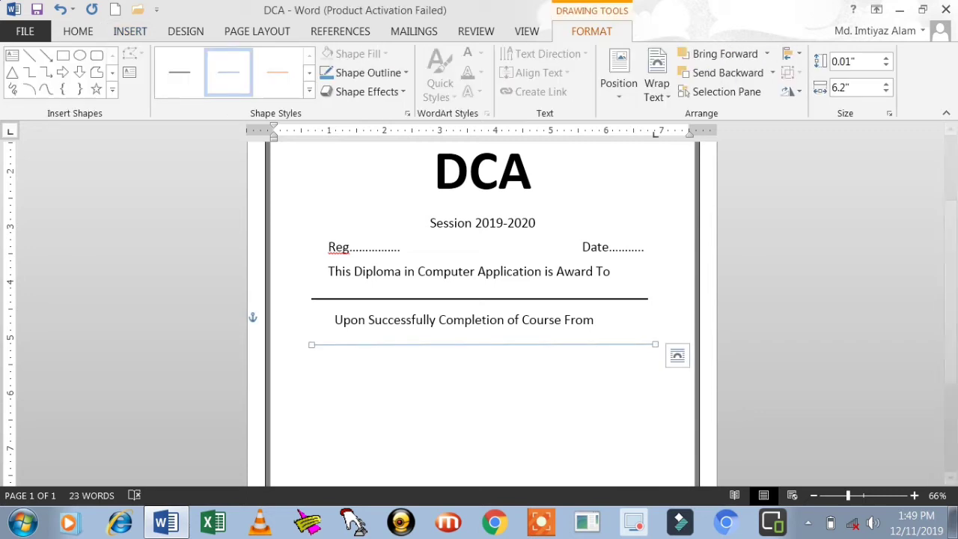
{"action": "left_click", "coordinate": [309, 90]}
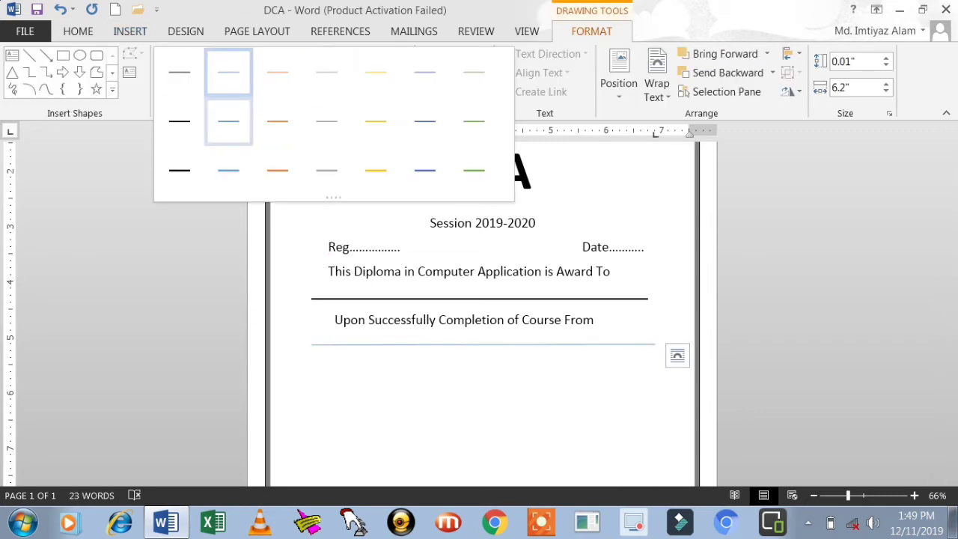
{"action": "left_click", "coordinate": [180, 170]}
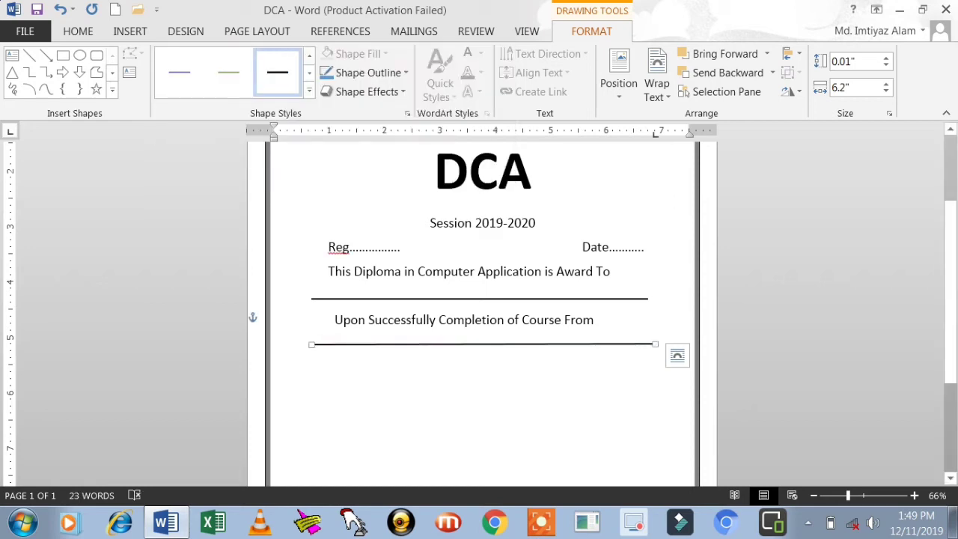
Add the text "And Learn Topics." on a new line below the second drawn line
{"action": "left_click", "coordinate": [472, 320]}
{"action": "left_click_drag", "start_coordinate": [473, 321], "coordinate": [465, 320]}
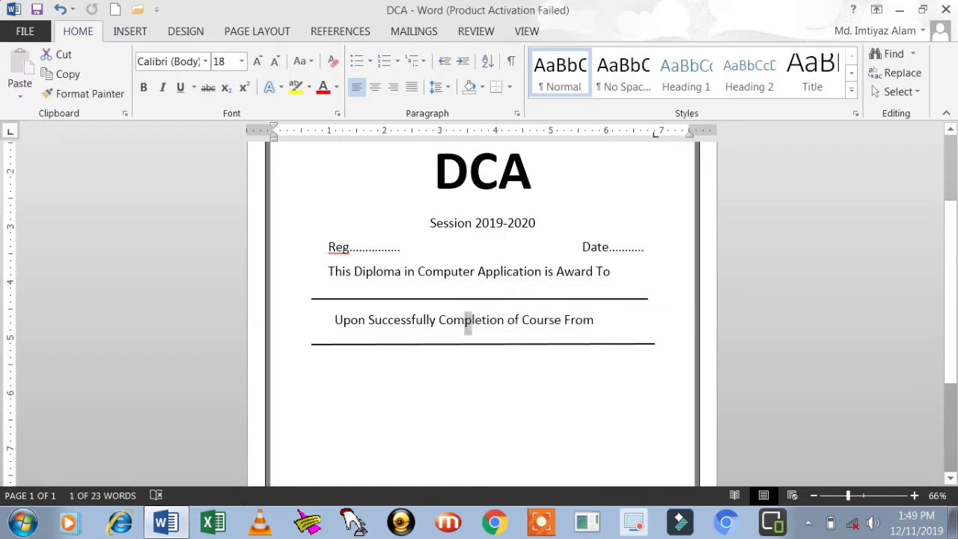
{"action": "double_click", "coordinate": [345, 367]}
{"action": "key", "text": "ctrl+z"}
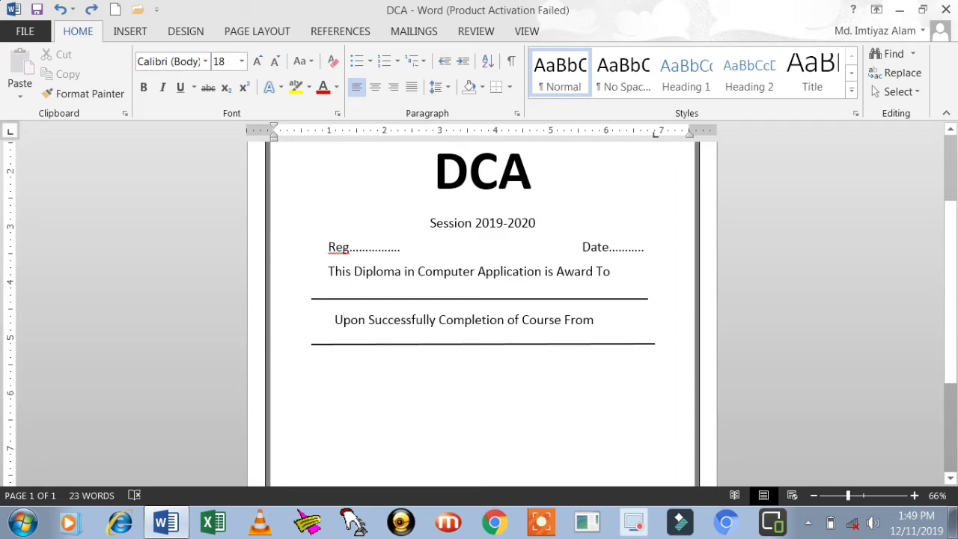
{"action": "key", "text": "ctrl+y"}
{"action": "key", "text": "ctrl+z"}
{"action": "key", "text": "ctrl+y"}
{"action": "key", "text": "ctrl+z"}
{"action": "key", "text": "ctrl+y"}
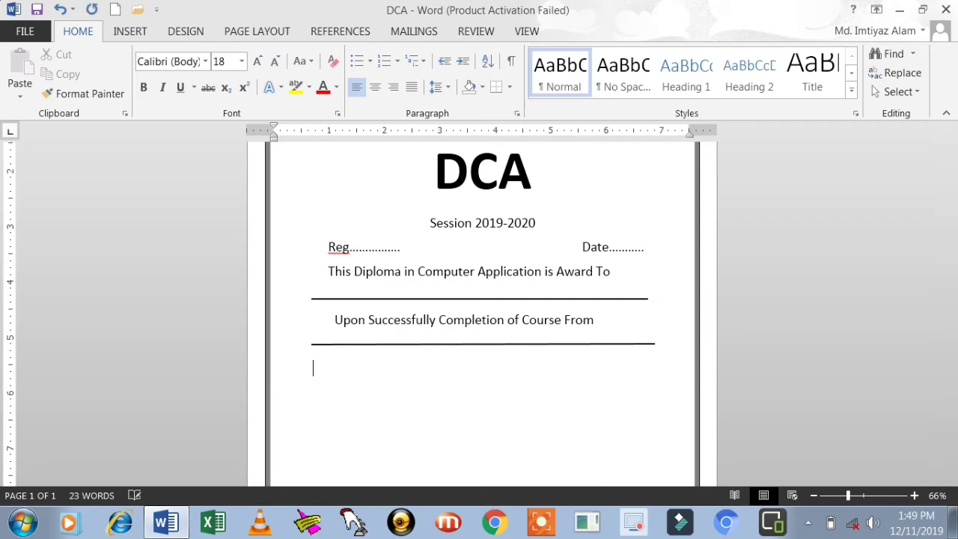
{"action": "key", "text": "BackSpace"}
{"action": "key", "text": "BackSpace"}
{"action": "type", "text": "nd"}
{"action": "key", "text": "BackSpace"}
{"action": "key", "text": "BackSpace"}
{"action": "key", "text": "BackSpace"}
{"action": "type", "text": "And Learn Top"}
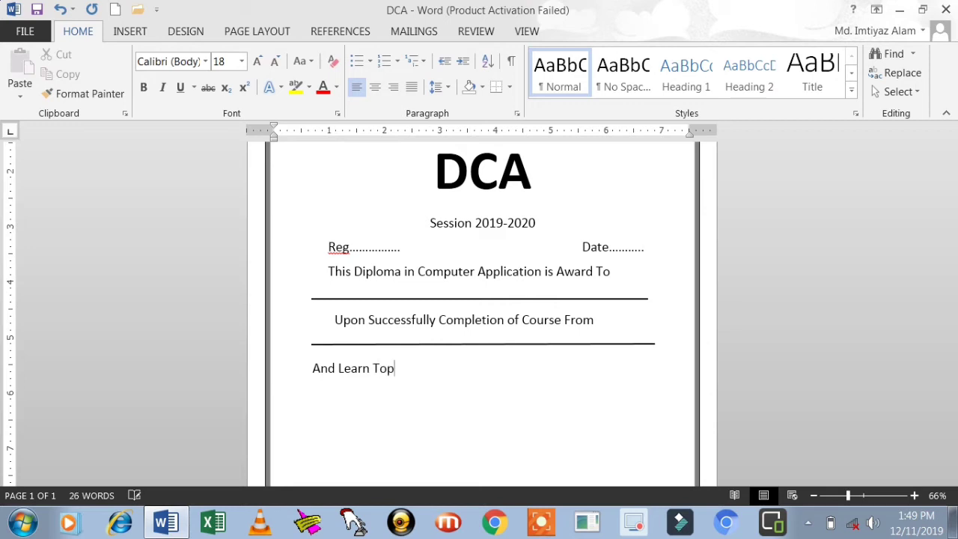
{"action": "type", "text": "ics."}
Draw a text box about 1.08" high and 5.95" wide below the "And Learn Topics." line
{"action": "left_click", "coordinate": [130, 31]}
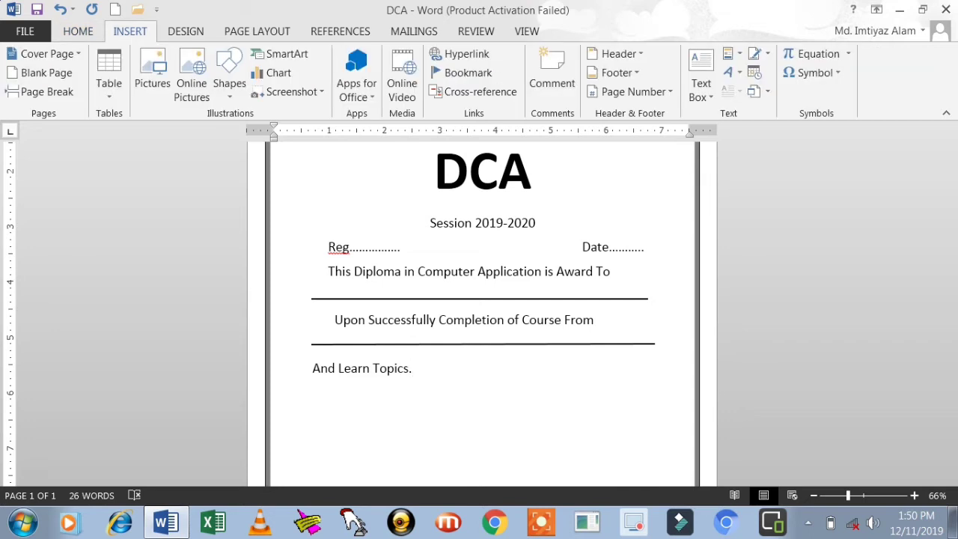
{"action": "left_click", "coordinate": [701, 86]}
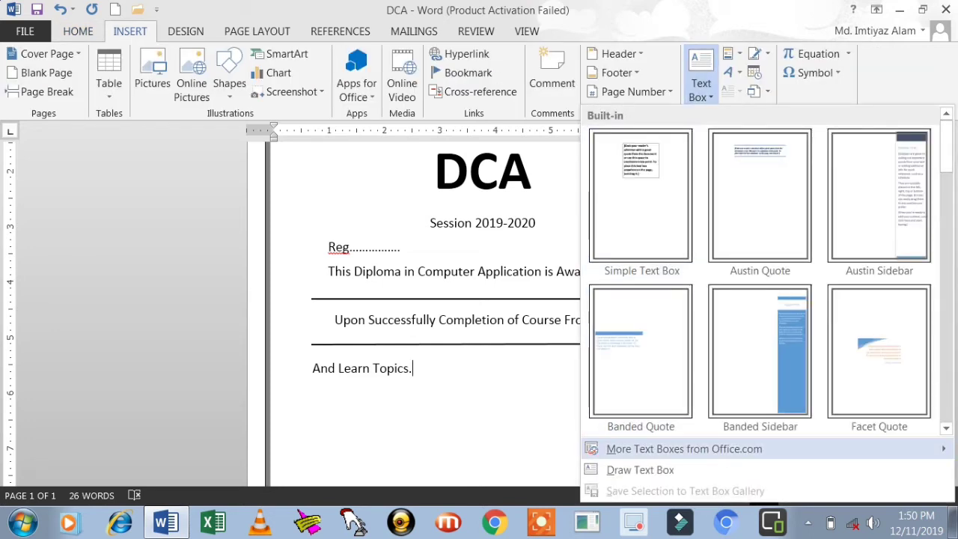
{"action": "left_click", "coordinate": [640, 469]}
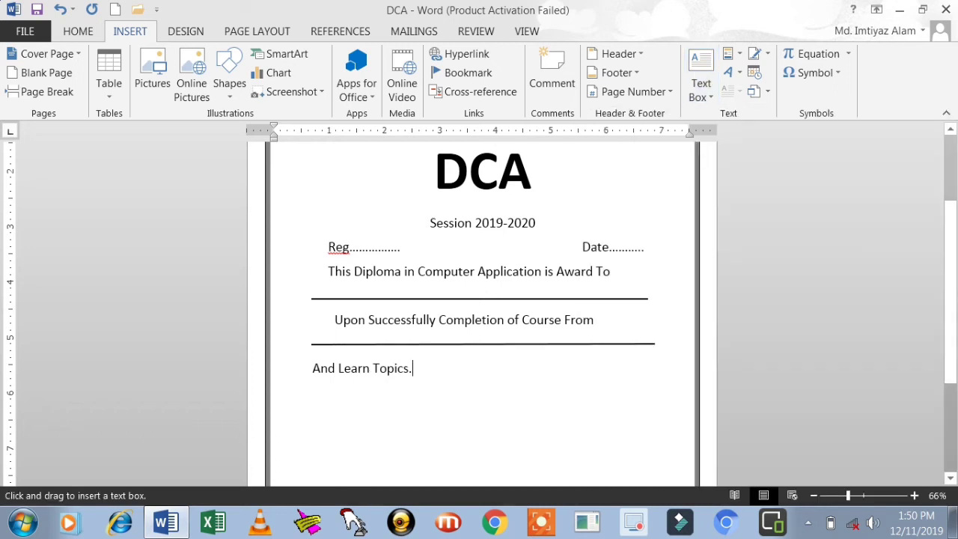
{"action": "mouse_move", "coordinate": [318, 390]}
{"action": "left_mouse_down"}
{"action": "mouse_move", "coordinate": [663, 431]}
{"action": "mouse_move", "coordinate": [650, 434]}
{"action": "mouse_move", "coordinate": [656, 461]}
{"action": "mouse_move", "coordinate": [648, 380]}
{"action": "left_mouse_up"}
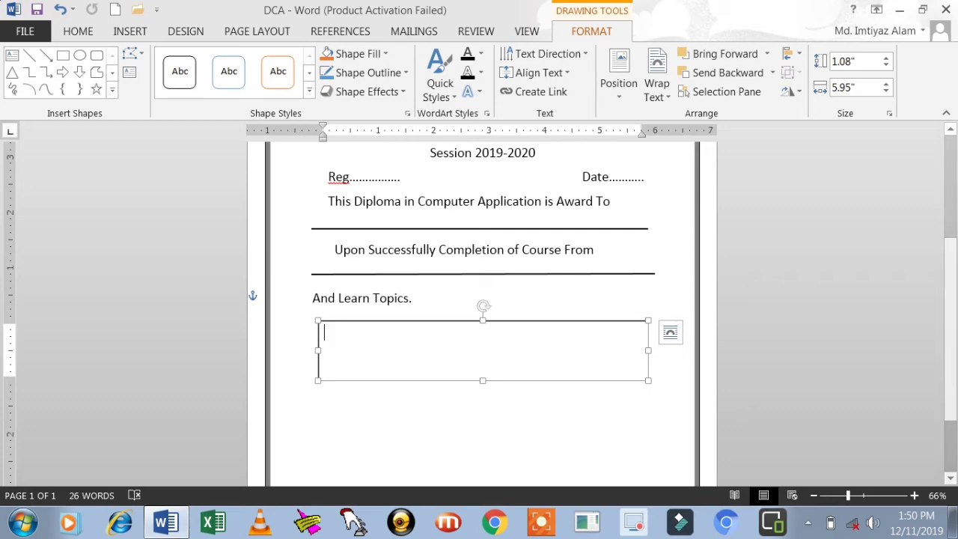
Open the recent document "Fundamental of Computer", copy its course topic lines above "Moti Computer Education Center", and close that document
{"action": "key", "text": "ctrl+o"}
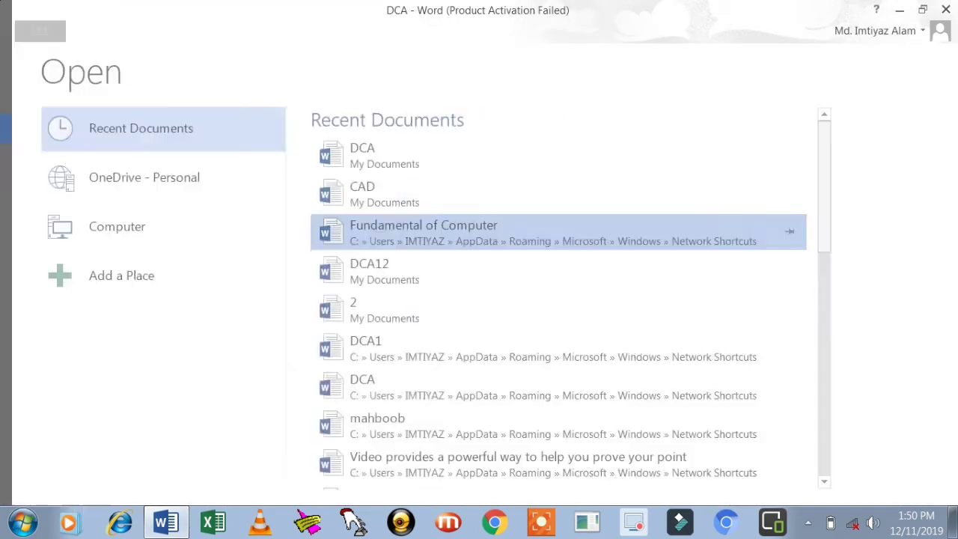
{"action": "left_click", "coordinate": [883, 233]}
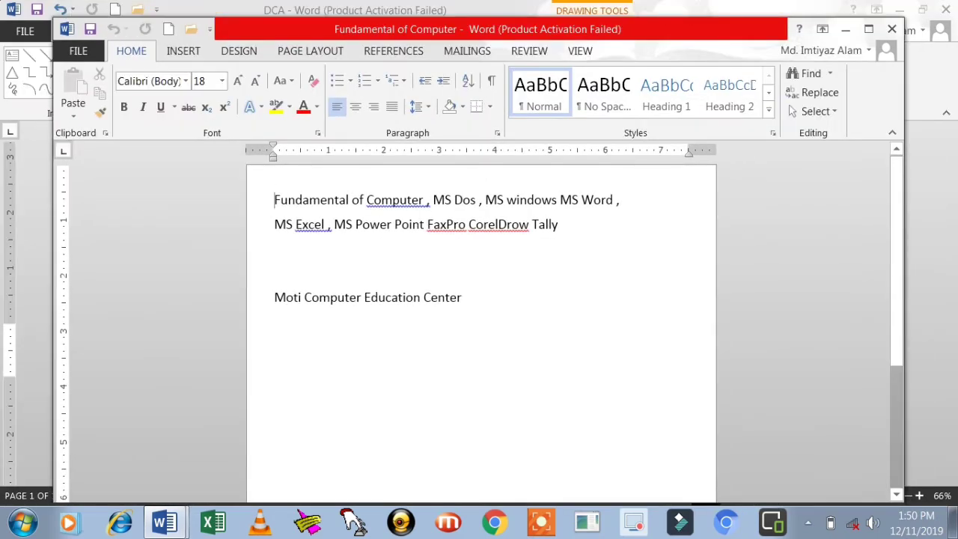
{"action": "left_click_drag", "start_coordinate": [273, 200], "coordinate": [279, 277]}
{"action": "key", "text": "ctrl+c"}
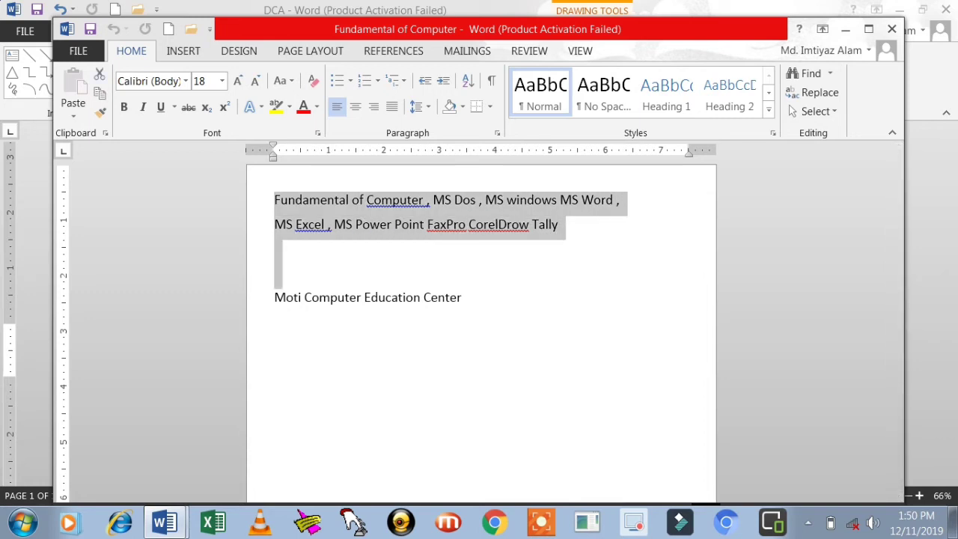
{"action": "right_click", "coordinate": [272, 199]}
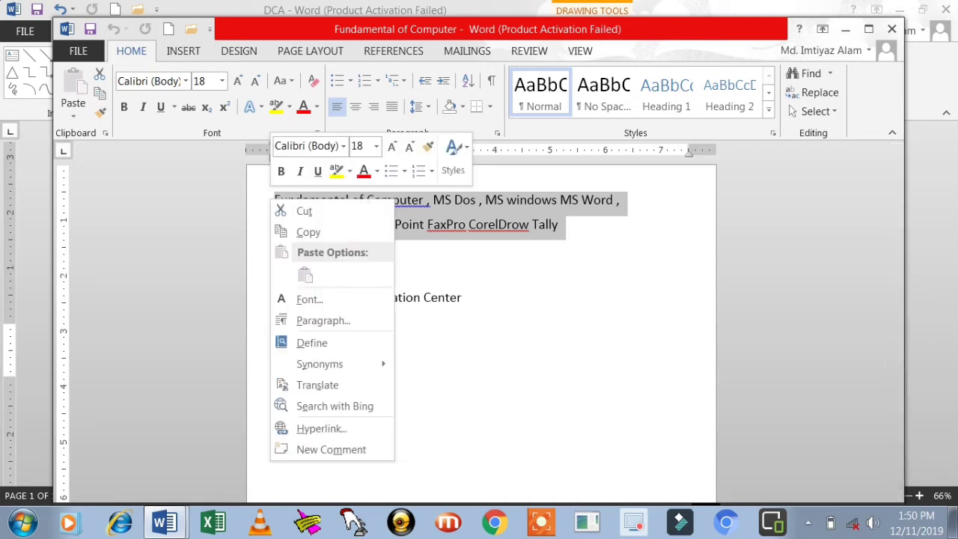
{"action": "left_click", "coordinate": [308, 232]}
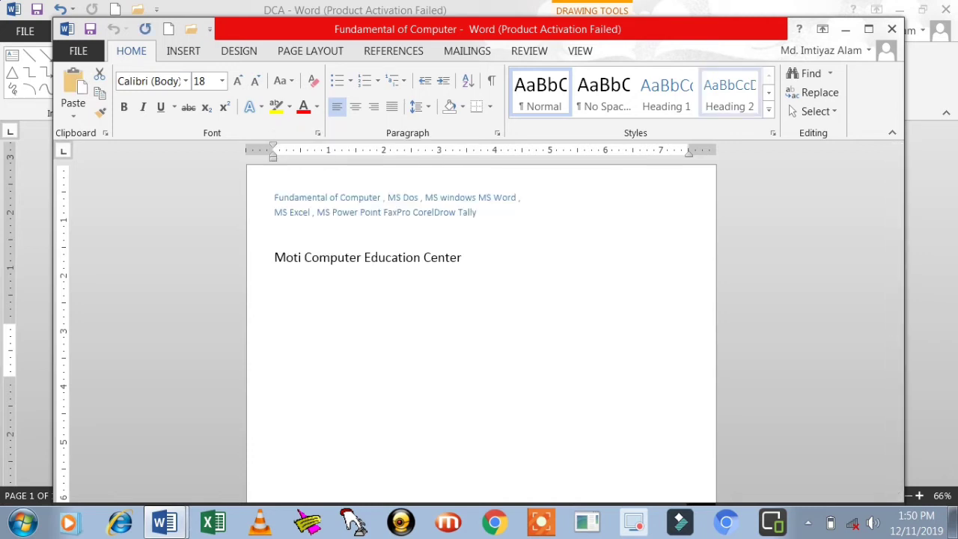
{"action": "left_click", "coordinate": [891, 29]}
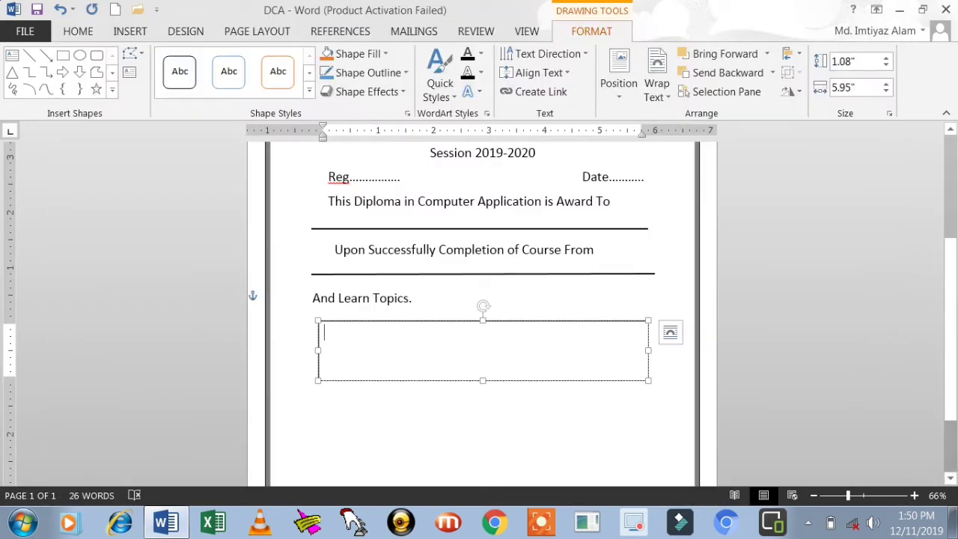
Paste the copied course topics into the text box with merged formatting and resize the box to about 0.79" by 6.53"
{"action": "right_click", "coordinate": [339, 342]}
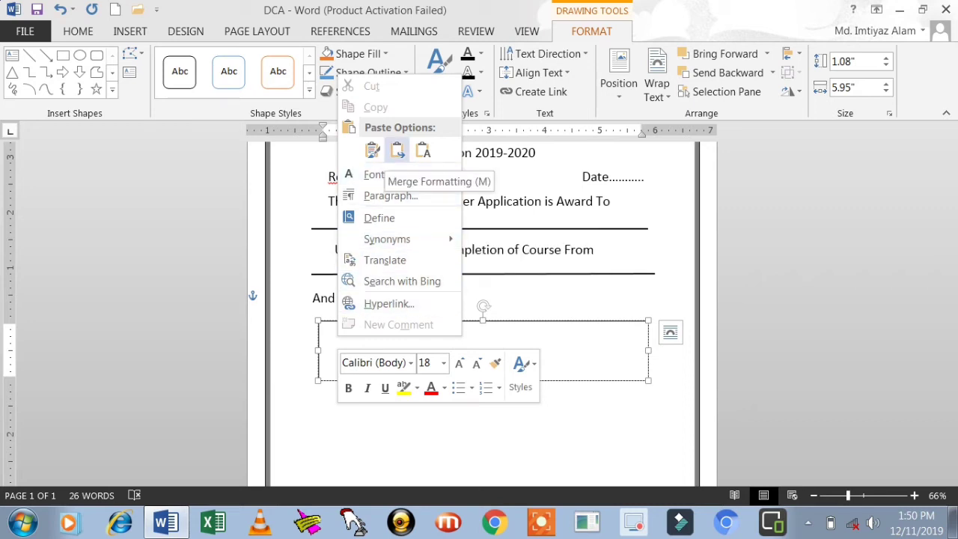
{"action": "left_click", "coordinate": [398, 150]}
{"action": "left_click", "coordinate": [397, 151]}
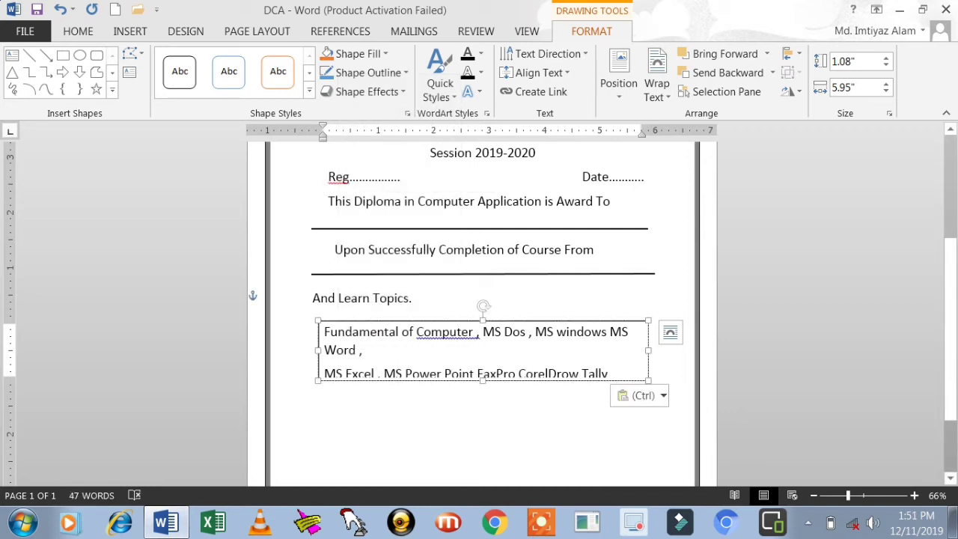
{"action": "left_click_drag", "start_coordinate": [648, 380], "coordinate": [666, 368]}
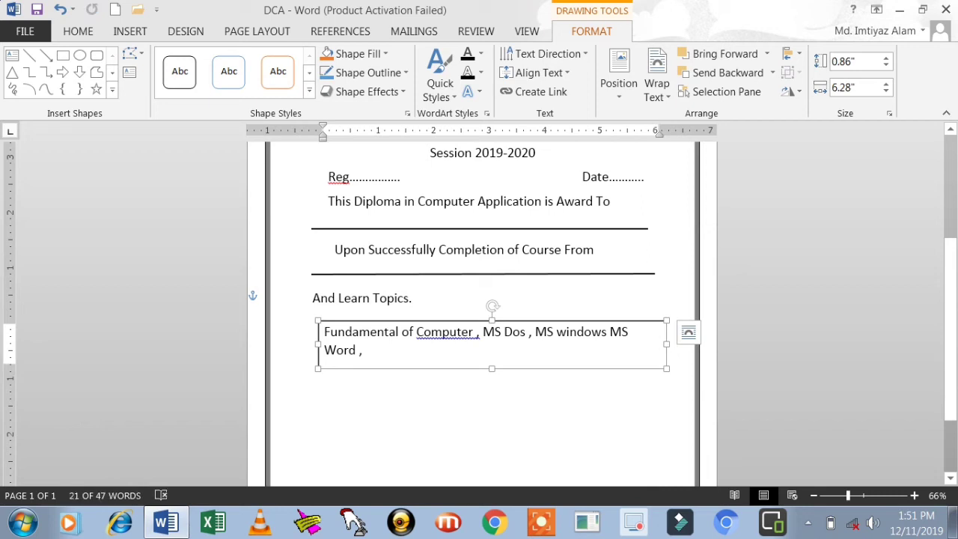
{"action": "left_click_drag", "start_coordinate": [318, 344], "coordinate": [303, 347]}
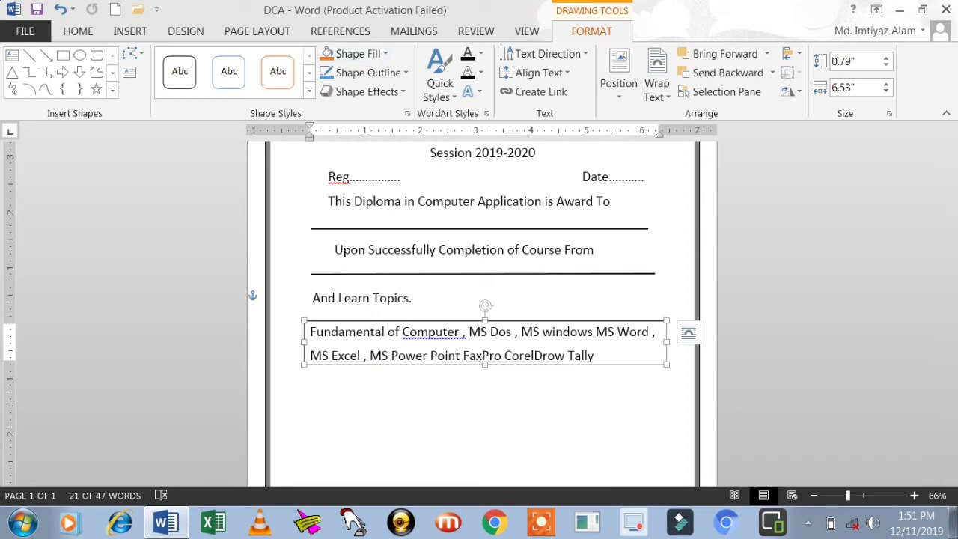
Fill the course topics text box with Blue, Accent 1, Lighter 40% and deselect it
{"action": "left_click", "coordinate": [358, 54]}
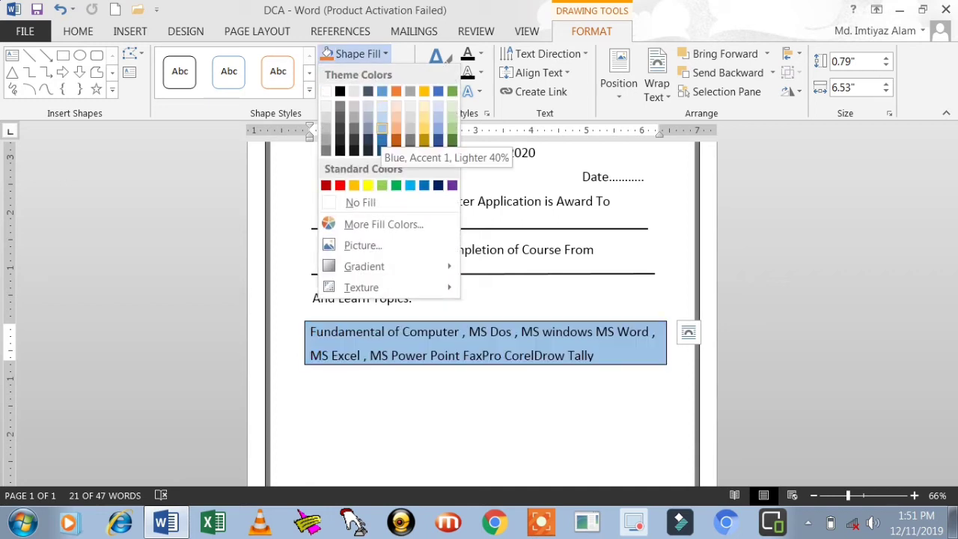
{"action": "left_click", "coordinate": [382, 128]}
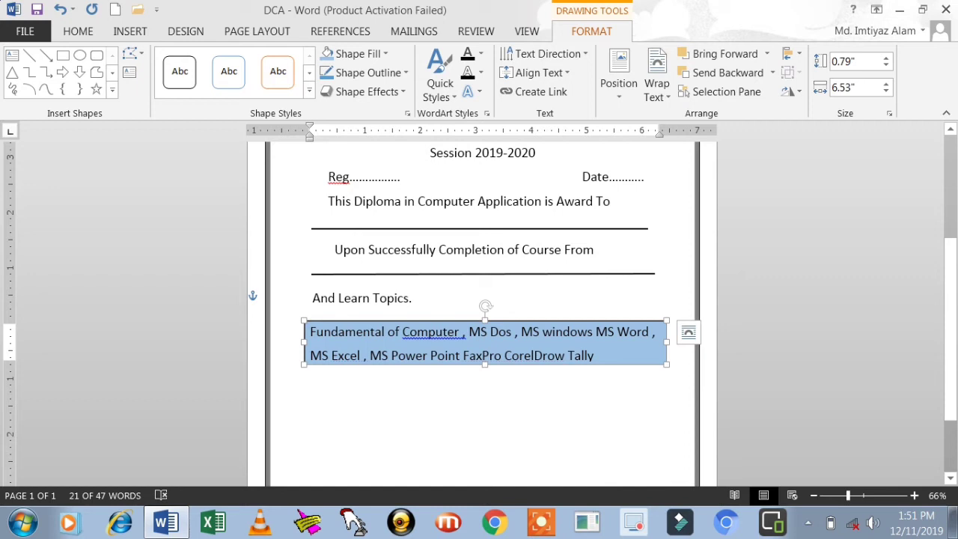
{"action": "key", "text": "Escape"}
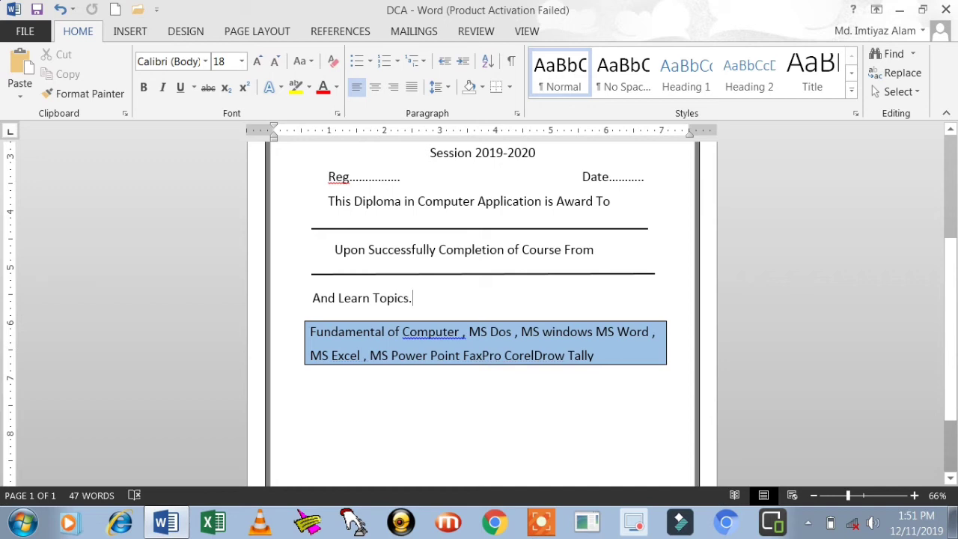
Add the text "And Passed With Grade" on a new line below the blue topics box
{"action": "key", "text": "Home"}
{"action": "key", "text": "Down"}
{"action": "key", "text": "Return"}
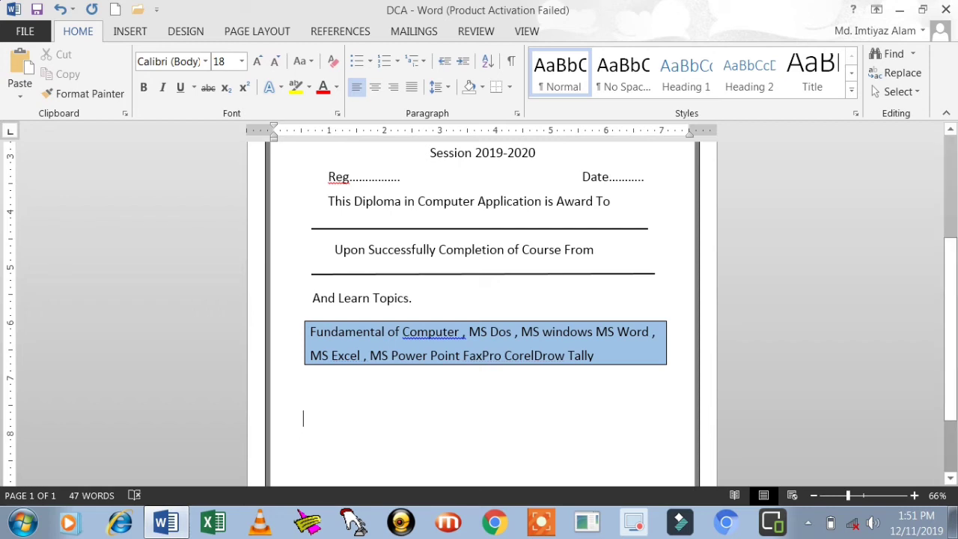
{"action": "scroll", "coordinate": [482, 300], "scroll_direction": "down", "scroll_amount": 2}
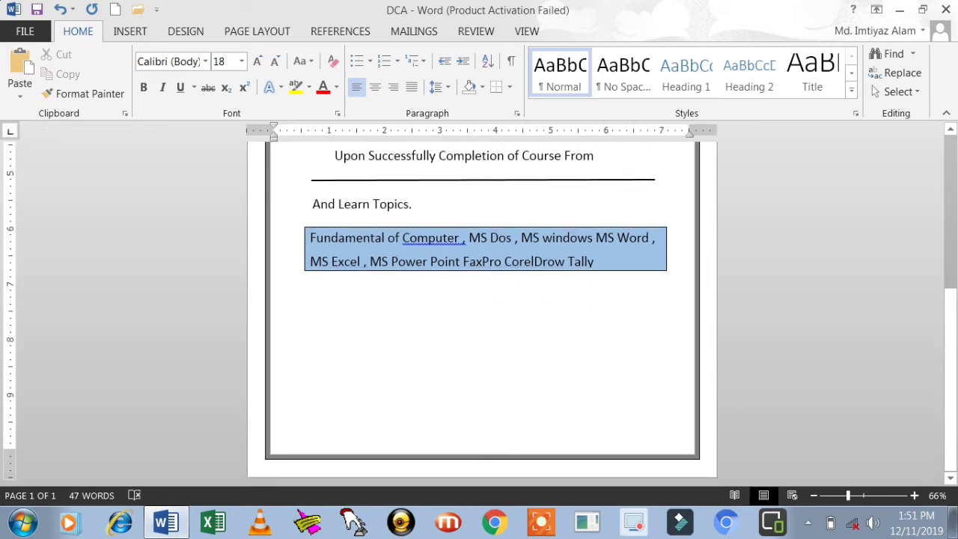
{"action": "type", "text": "And"}
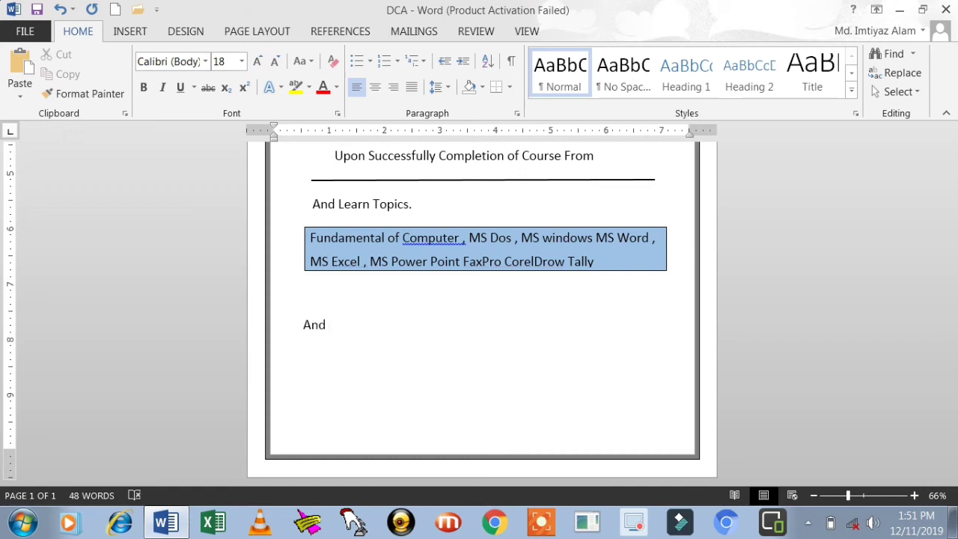
{"action": "type", "text": " Passed Wi"}
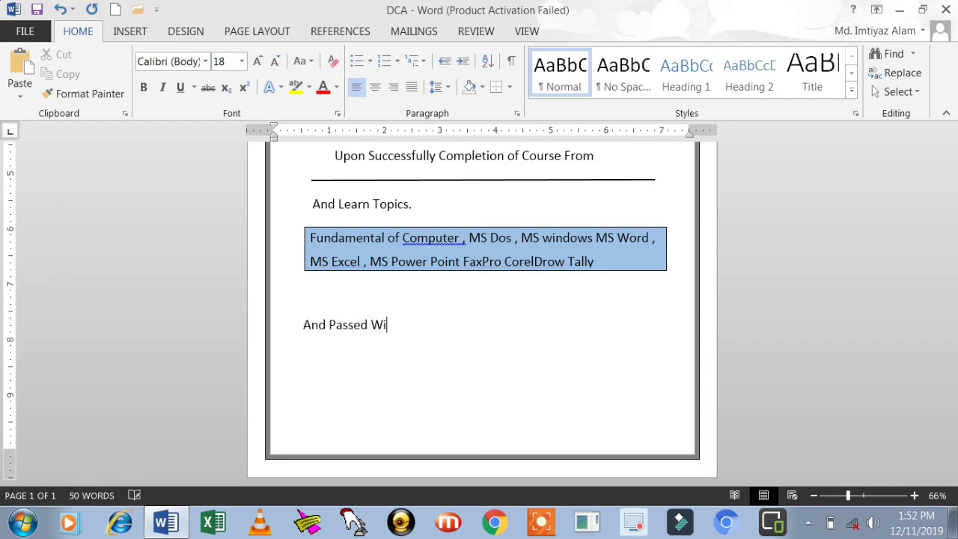
{"action": "type", "text": "th Grade"}
Draw a short horizontal line directly after "And Passed With Grade" as the blank for the grade
{"action": "left_click", "coordinate": [130, 31]}
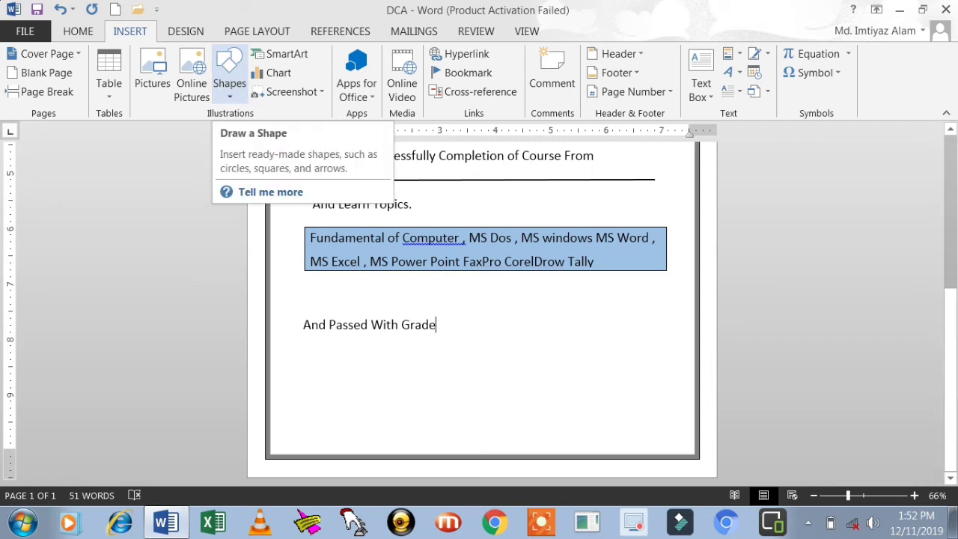
{"action": "left_click", "coordinate": [229, 82]}
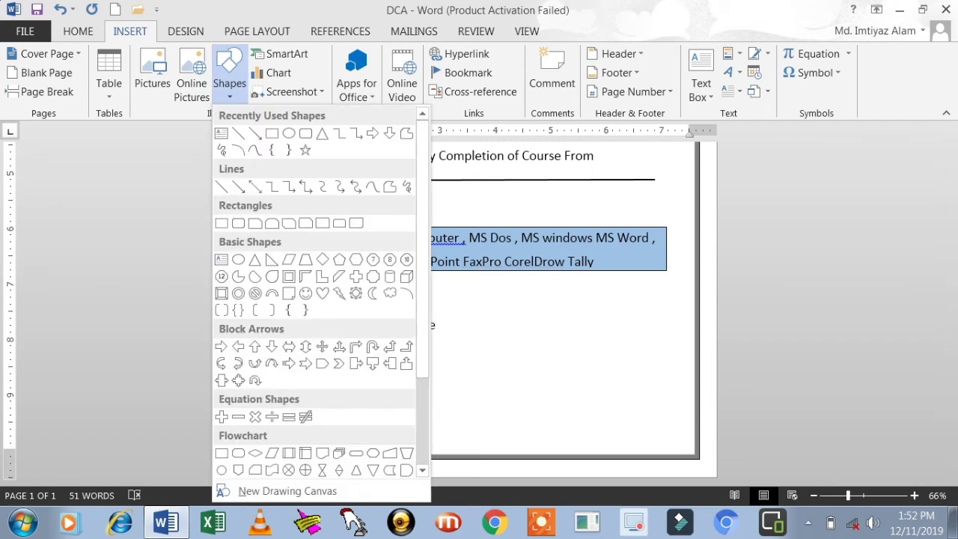
{"action": "left_click", "coordinate": [238, 134]}
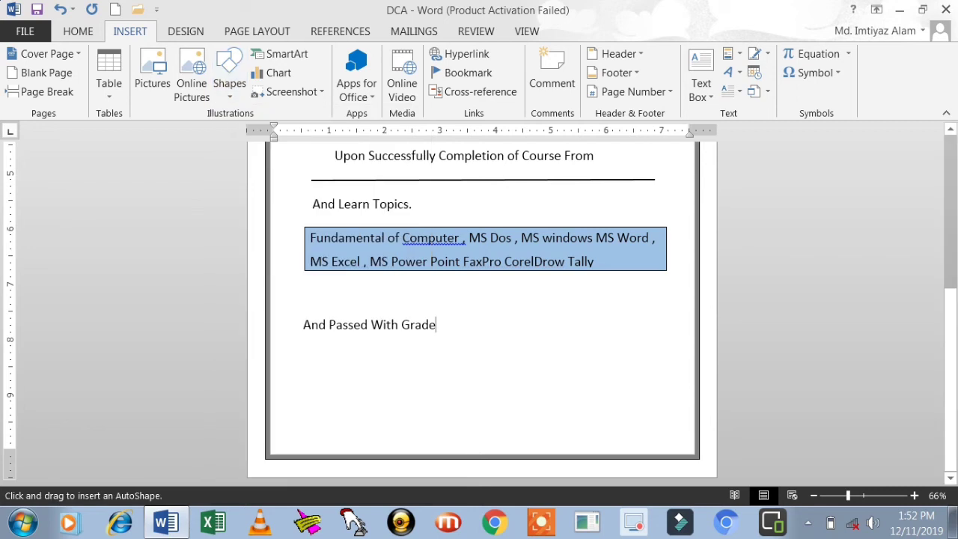
{"action": "left_click_drag", "start_coordinate": [440, 325], "coordinate": [594, 325]}
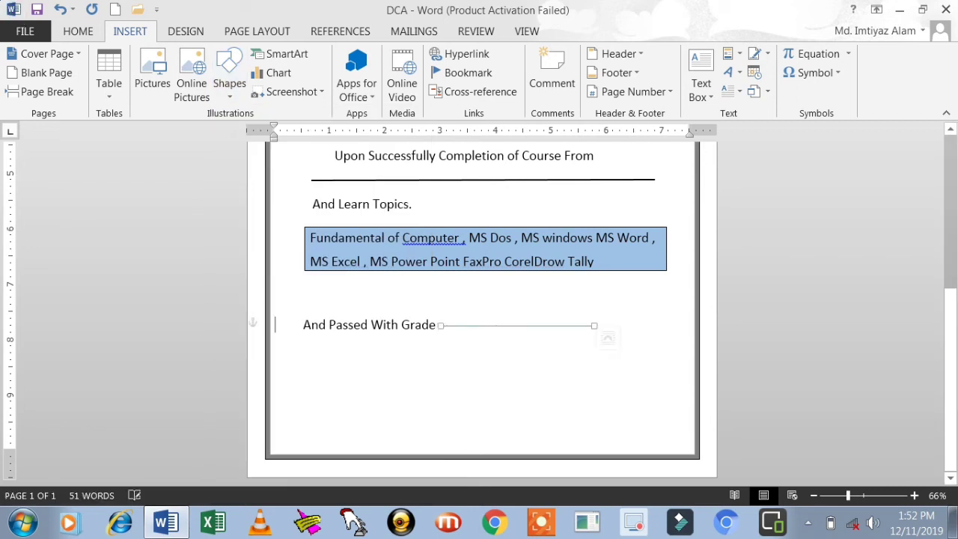
Lengthen the line after "And Passed With Grade" to about 4.14" and apply the thicker black preset line style
{"action": "key", "text": "shift+Right"}
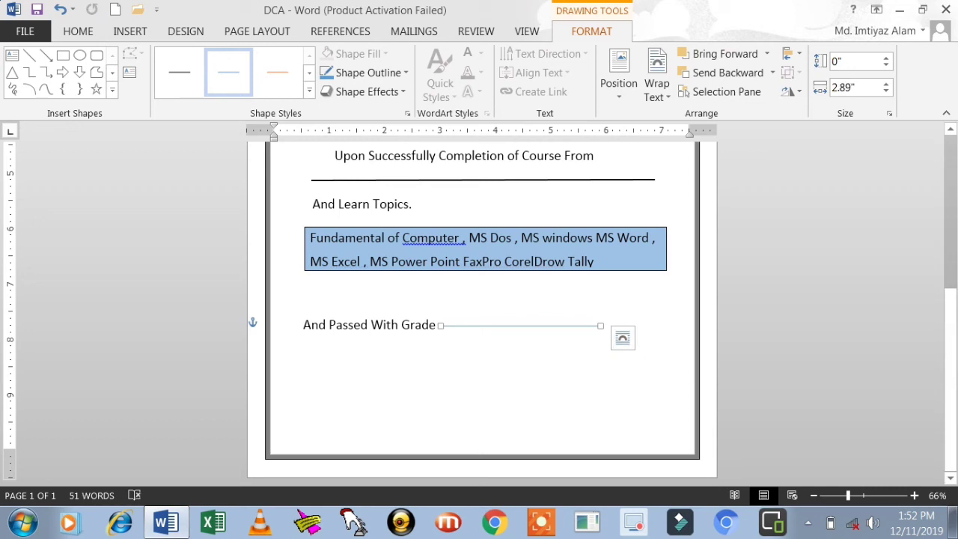
{"action": "left_click_drag", "start_coordinate": [601, 326], "coordinate": [669, 325]}
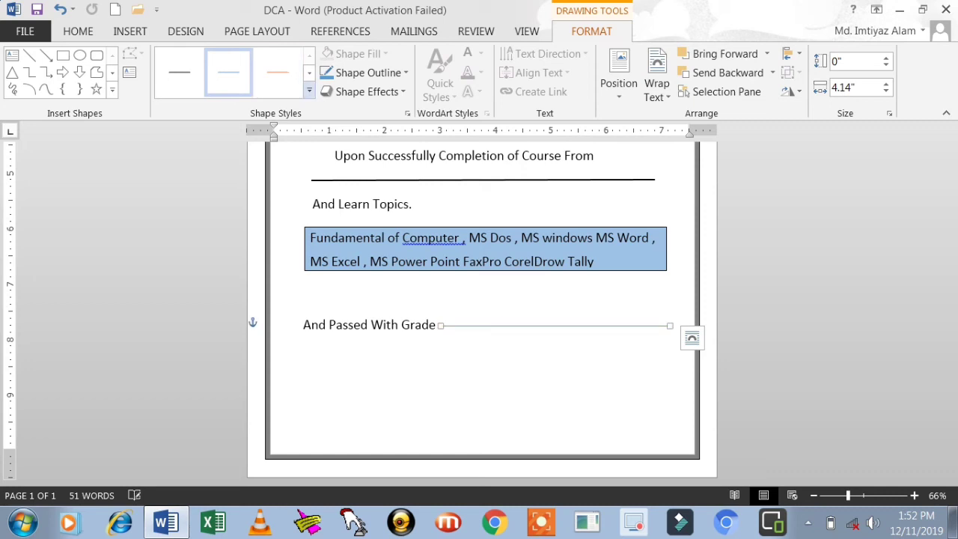
{"action": "left_click", "coordinate": [308, 90]}
{"action": "left_click", "coordinate": [178, 170]}
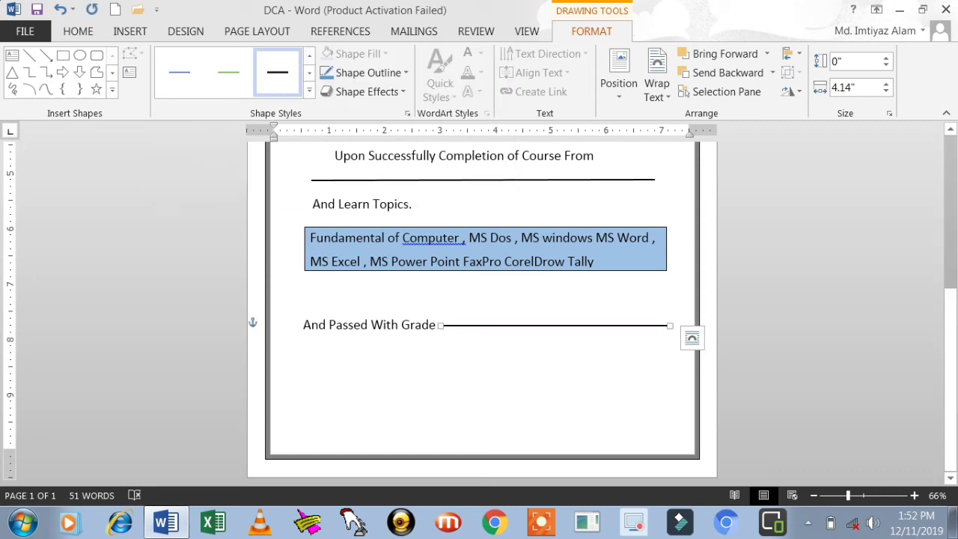
Add the text "Center Manager" on a new line directly below "And Passed With Grade"
{"action": "left_click", "coordinate": [304, 339]}
{"action": "double_click", "coordinate": [304, 349]}
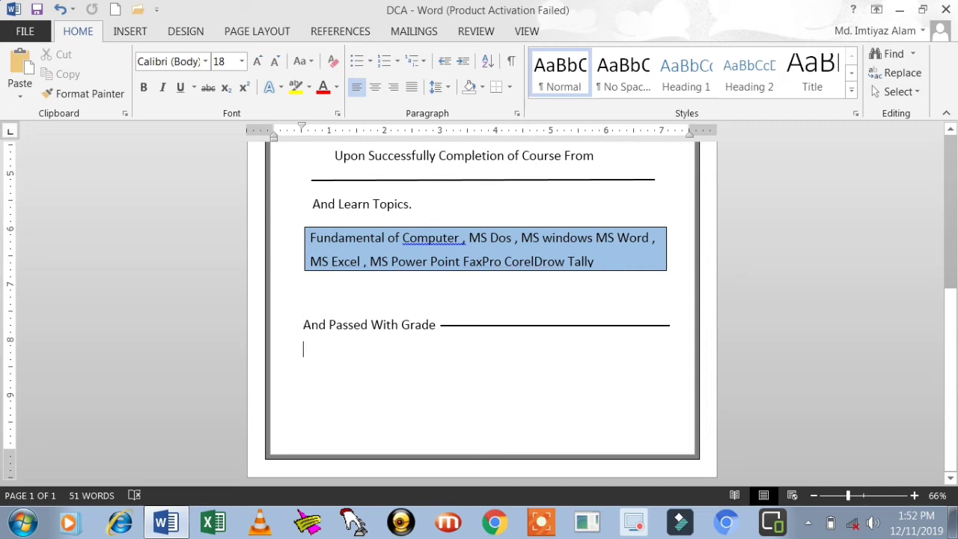
{"action": "type", "text": "Cent"}
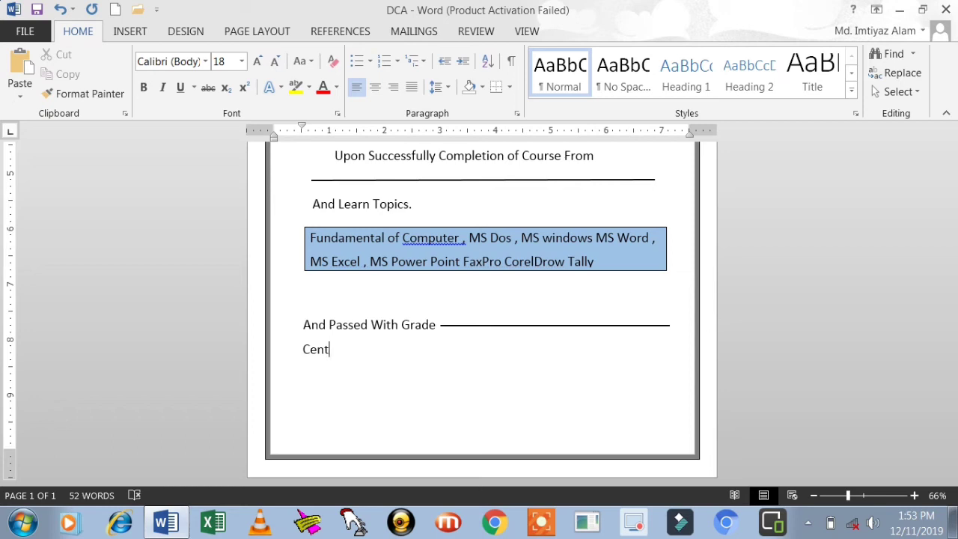
{"action": "type", "text": "er "}
{"action": "type", "text": "Mah"}
{"action": "type", "text": "ana"}
{"action": "type", "text": "ger"}
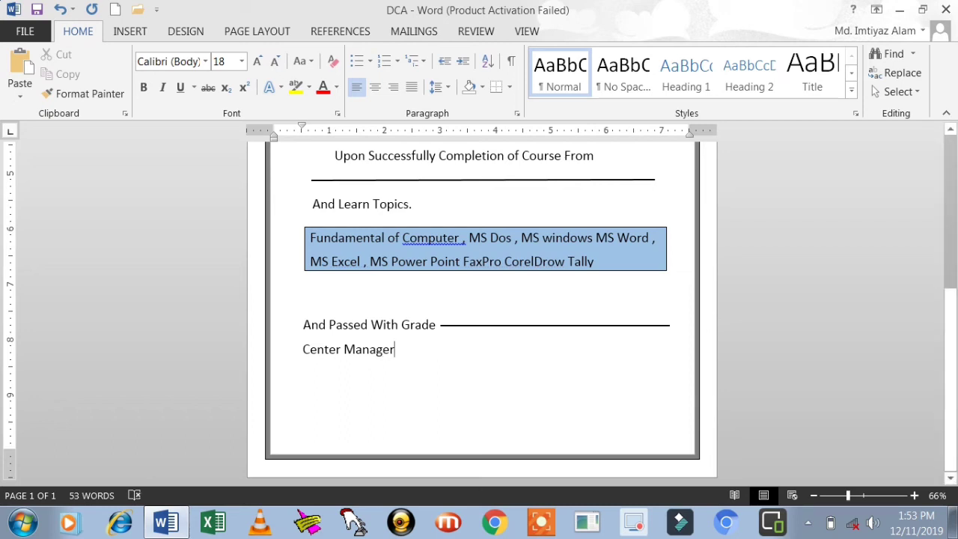
Make the "Center Manager" text bold
{"action": "left_click_drag", "start_coordinate": [303, 351], "coordinate": [401, 352]}
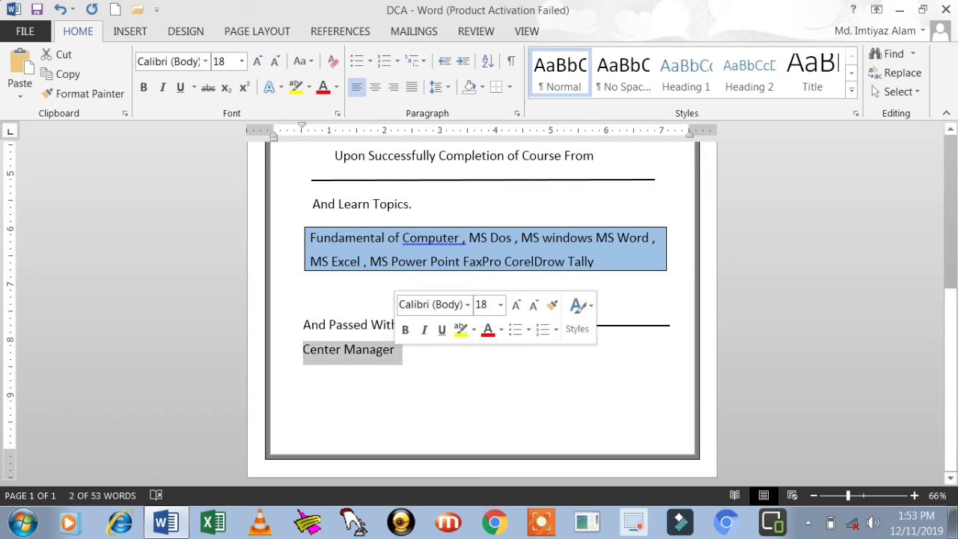
{"action": "key", "text": "ctrl+b"}
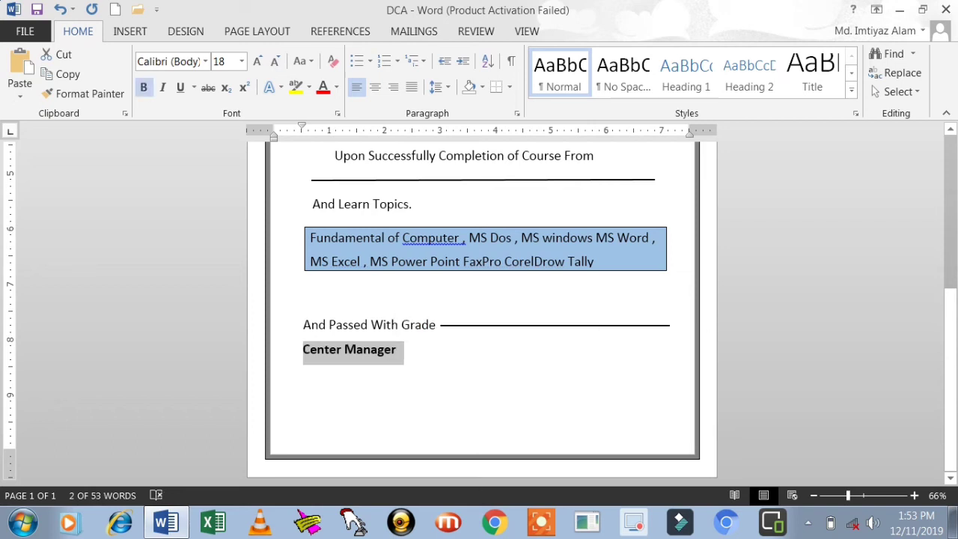
{"action": "key", "text": "ctrl+b"}
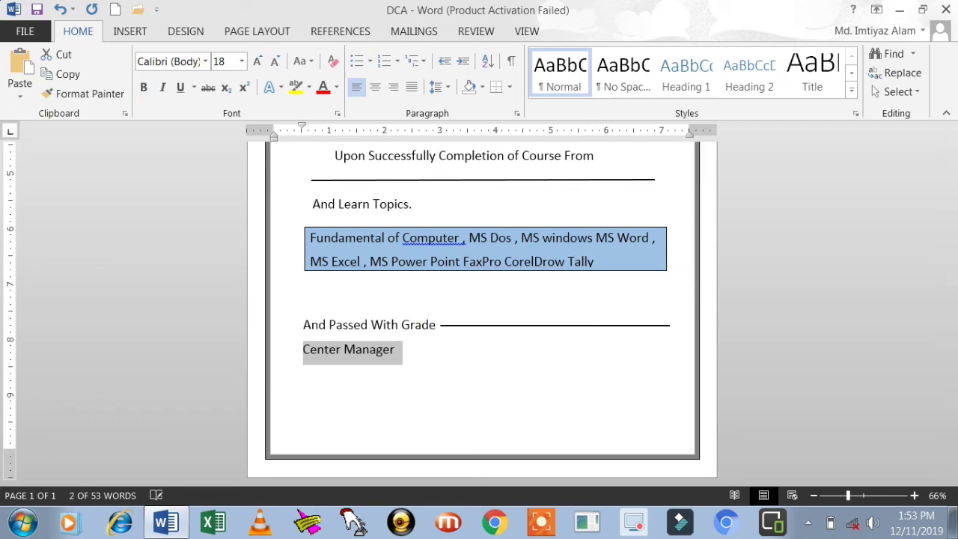
{"action": "right_click", "coordinate": [396, 359]}
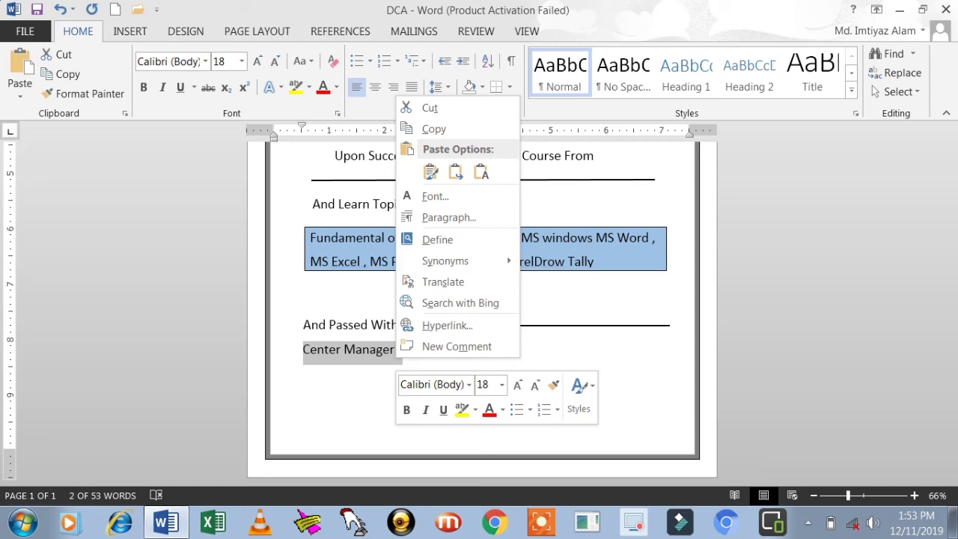
{"action": "left_click", "coordinate": [406, 409]}
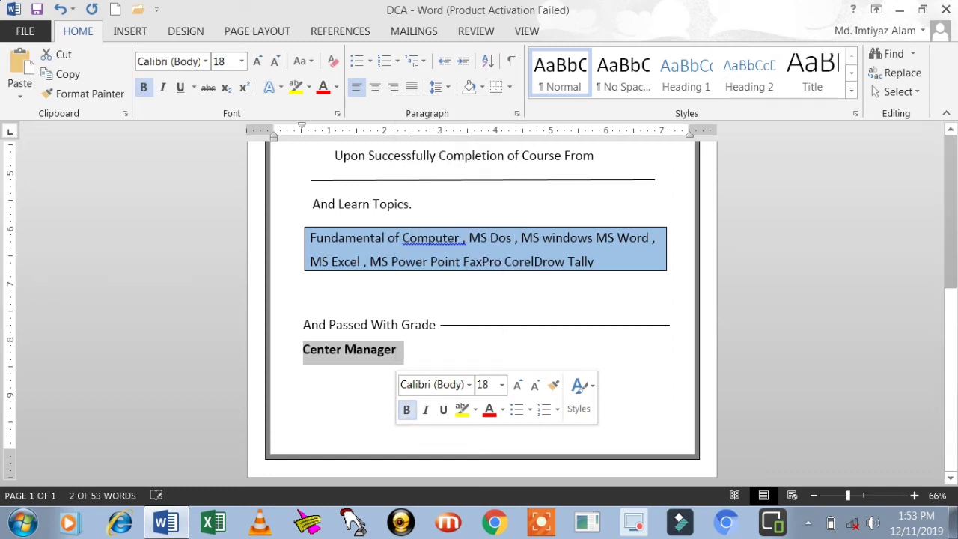
Add "Director" further along the "Center Manager" line and "Moti Computer Education Center" beneath it
{"action": "left_click", "coordinate": [398, 349]}
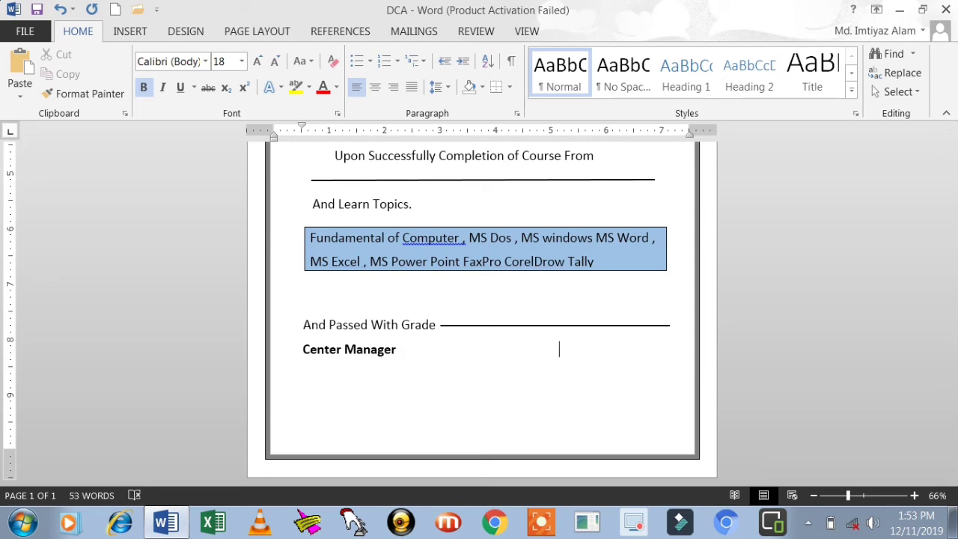
{"action": "type", "text": "Director"}
{"action": "key", "text": "Return"}
{"action": "type", "text": "Moti"}
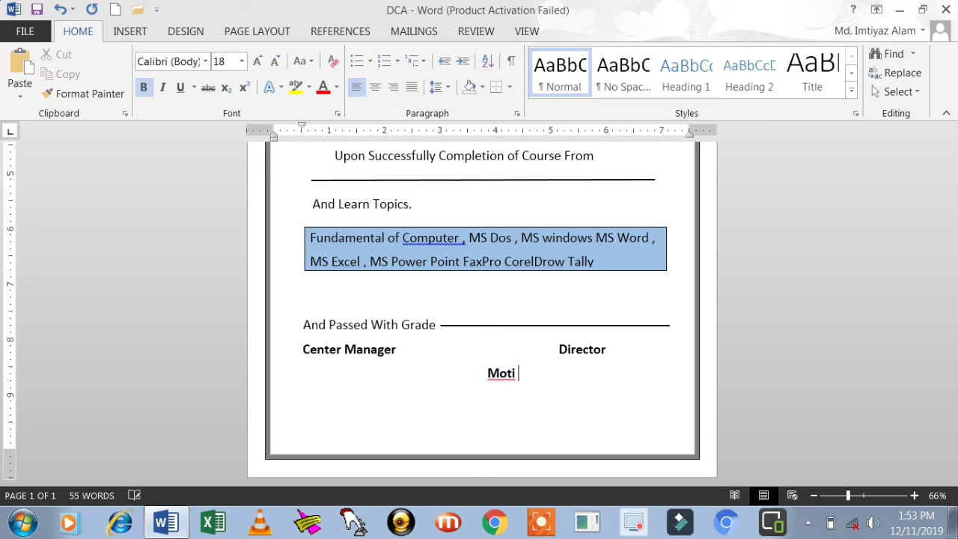
{"action": "type", "text": "   Computer Edu"}
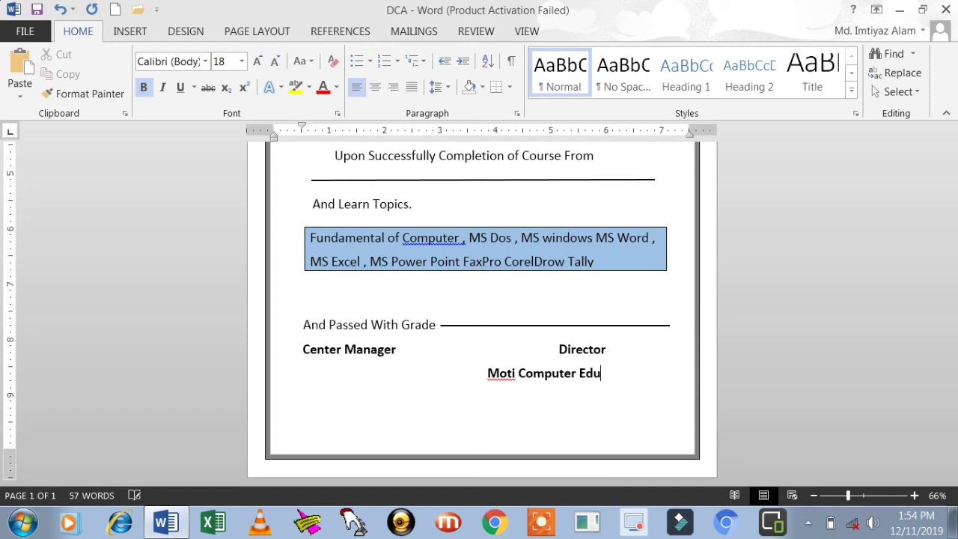
{"action": "type", "text": "cation Center"}
Draw a wide text box about 0.42" by 5.94" below the signature lines, near the certificate's lower border
{"action": "left_click", "coordinate": [375, 373]}
{"action": "left_click", "coordinate": [130, 31]}
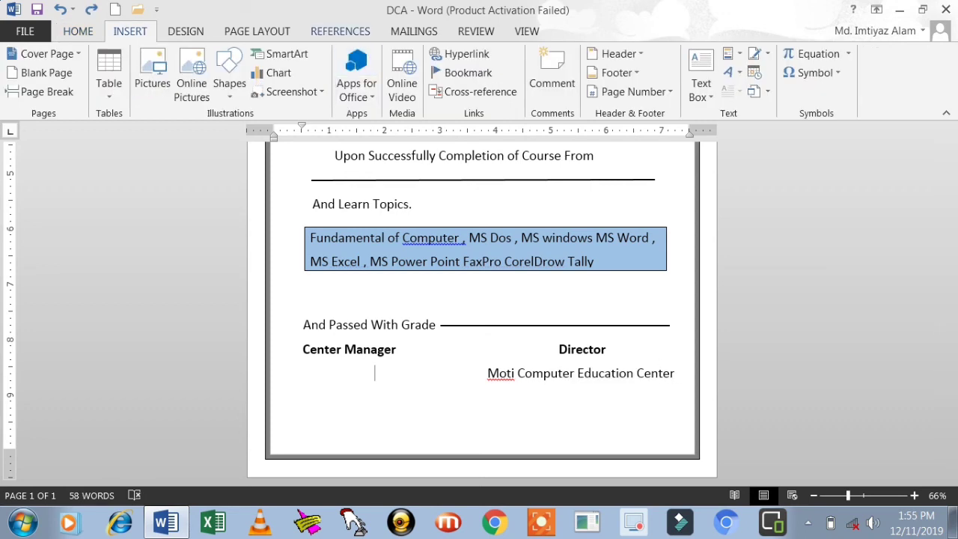
{"action": "left_click", "coordinate": [702, 84]}
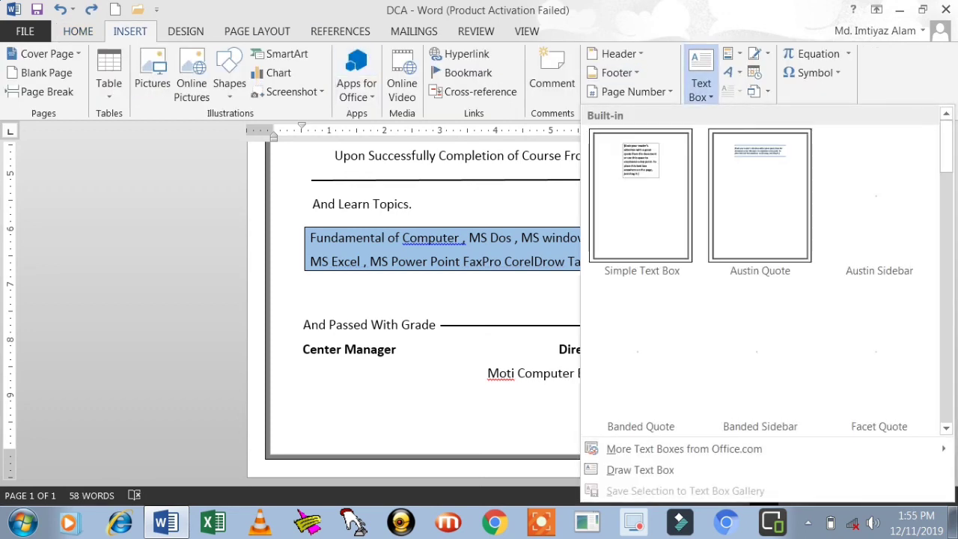
{"action": "left_click", "coordinate": [640, 469]}
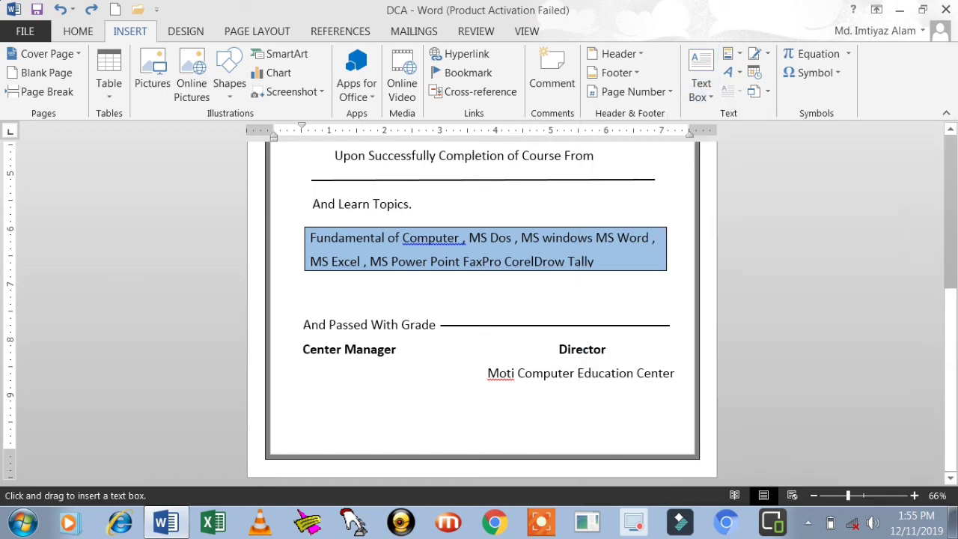
{"action": "left_click_drag", "start_coordinate": [319, 410], "coordinate": [648, 433]}
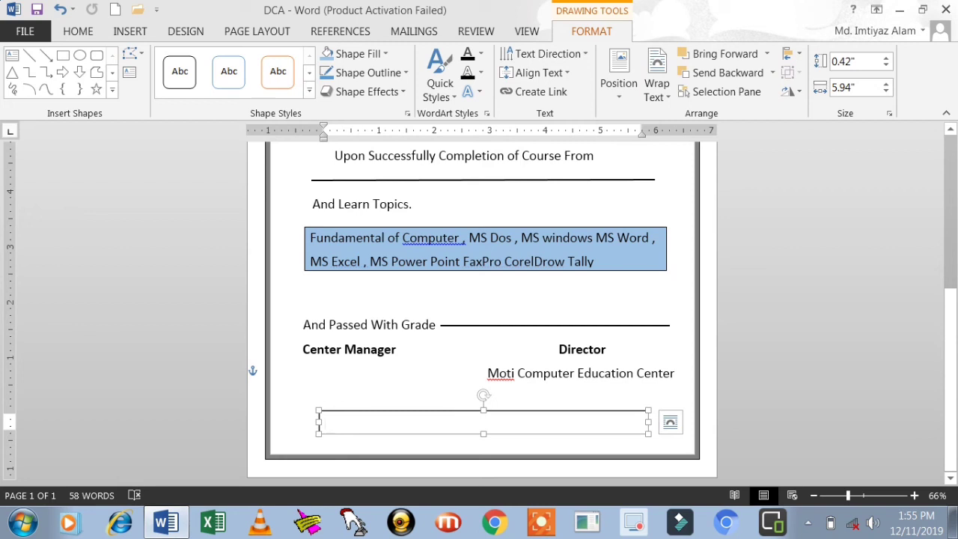
Enter "Head Office" followed by the office's postal address in the new text box
{"action": "type", "text": "Head"}
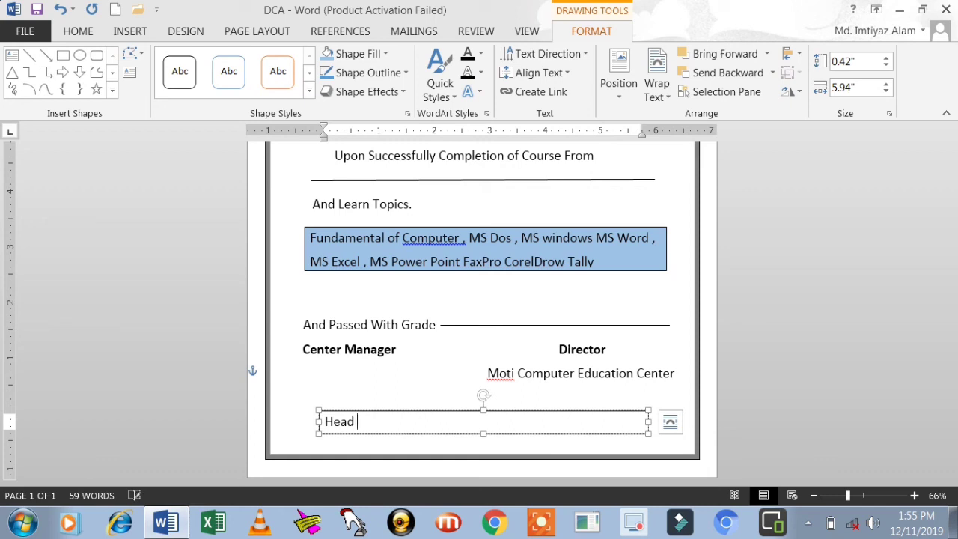
{"action": "type", "text": " Office 20/50"}
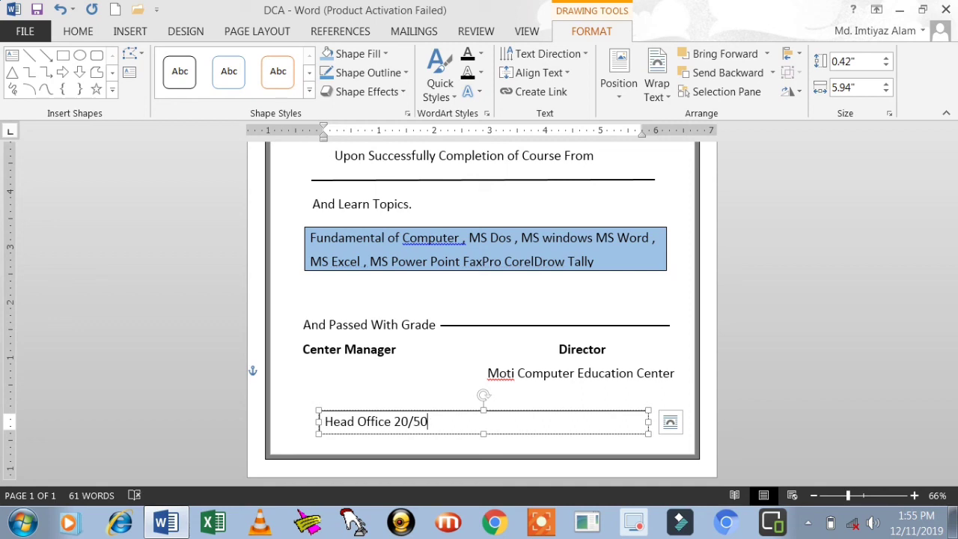
{"action": "type", "text": " Supaul"}
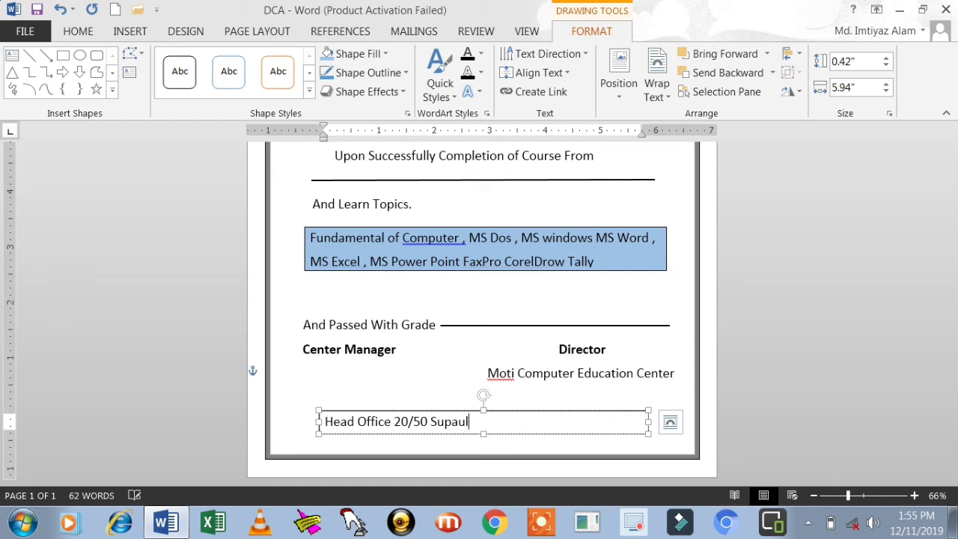